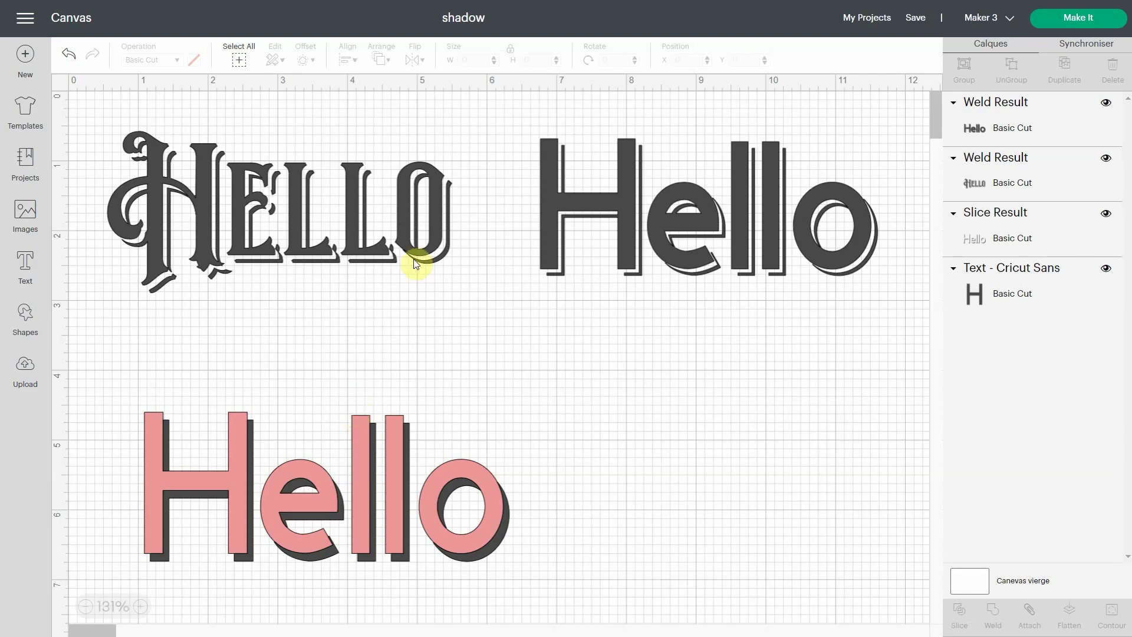
Step: Nudge the welded vintage HELLO a little to the left on the canvas
{"action": "left_click_drag", "start_coordinate": [452, 251], "coordinate": [436, 258]}
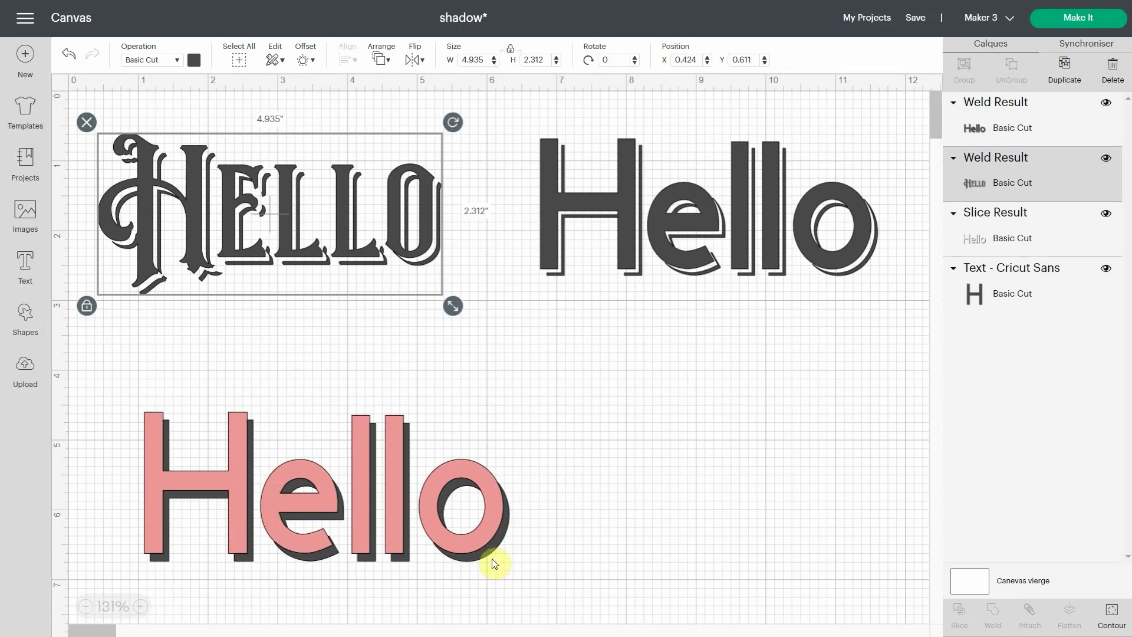
{"action": "left_click_drag", "start_coordinate": [399, 512], "coordinate": [398, 514]}
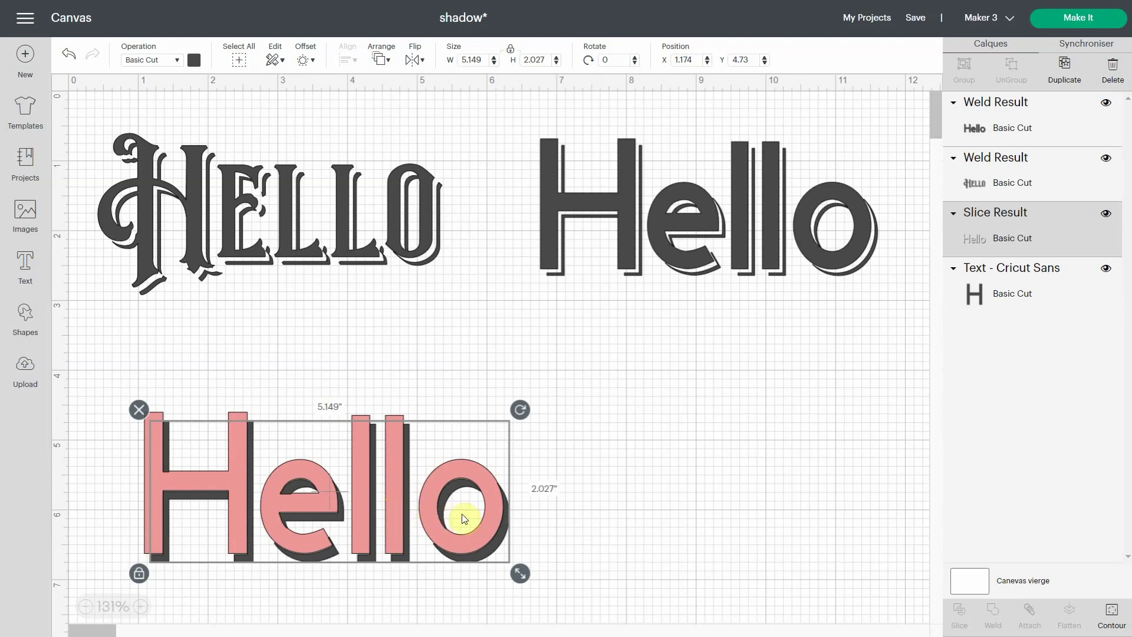
{"action": "mouse_move", "coordinate": [359, 474]}
{"action": "left_mouse_down"}
{"action": "mouse_move", "coordinate": [327, 482]}
{"action": "mouse_move", "coordinate": [361, 473]}
{"action": "left_mouse_up"}
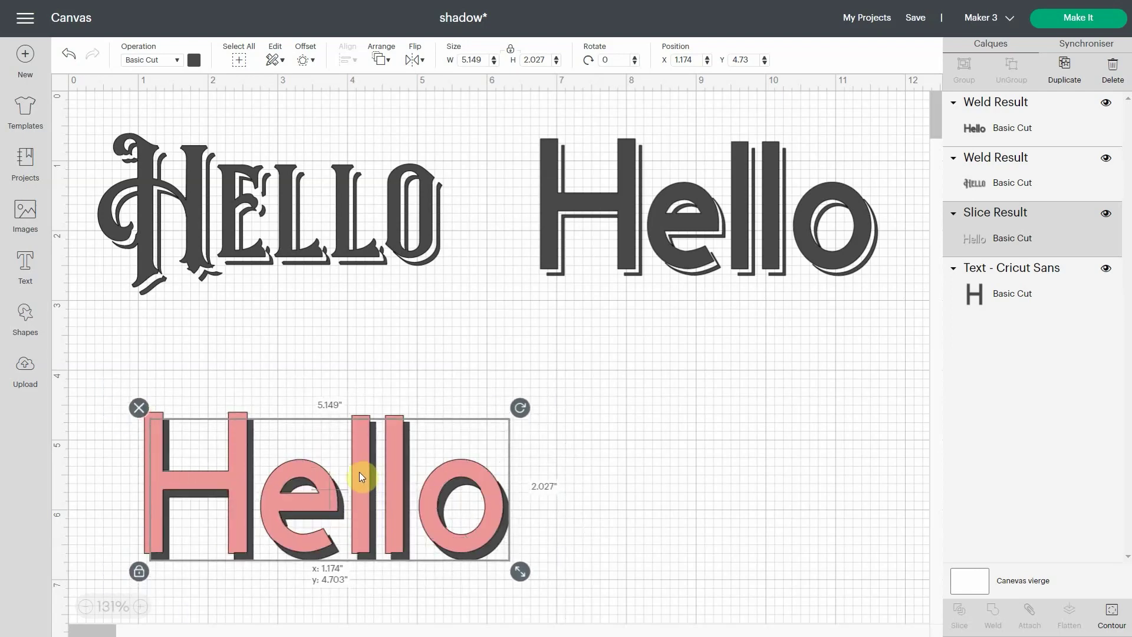
{"action": "left_click", "coordinate": [565, 571]}
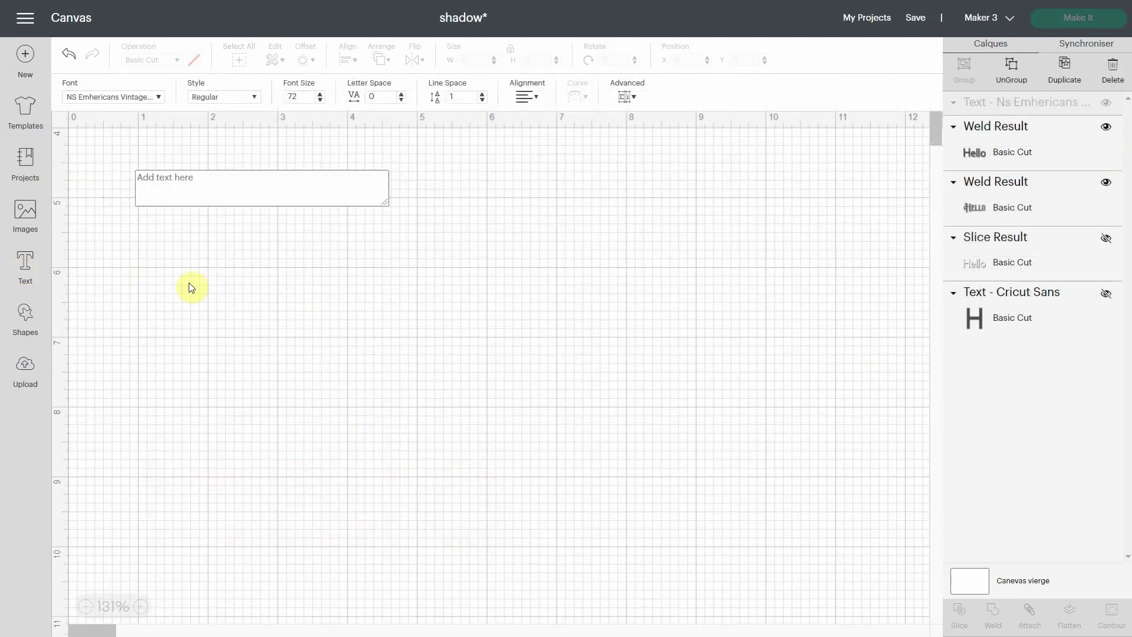
Step: Type a new Cricut Sans 'Hello', enlarge it to 7.851 × 3.09 in, and shift it slightly down
{"action": "left_click", "coordinate": [161, 183]}
{"action": "type", "text": "Hello"}
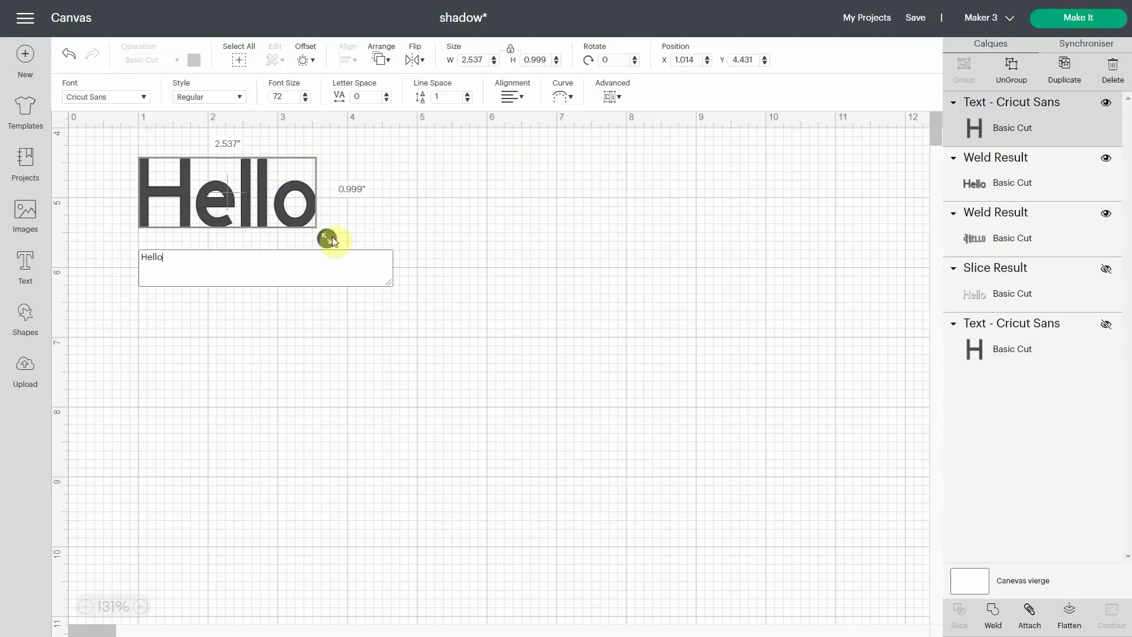
{"action": "left_click_drag", "start_coordinate": [331, 241], "coordinate": [468, 321]}
{"action": "left_click_drag", "start_coordinate": [449, 366], "coordinate": [450, 369]}
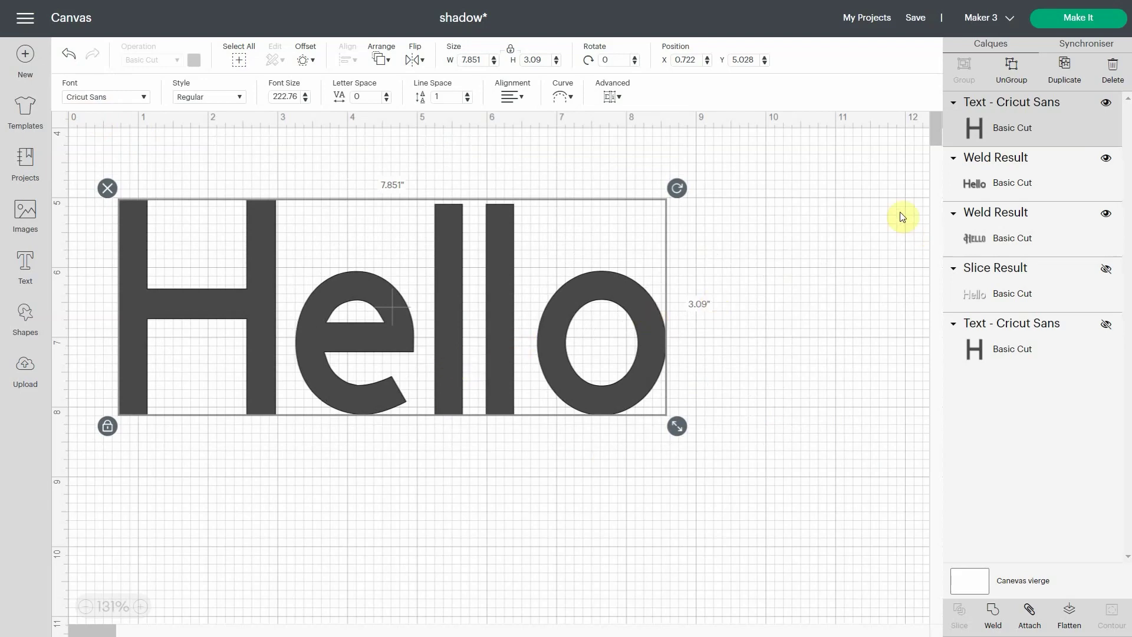
Step: Duplicate the Hello, offset the copy up-left, and color it pink, leaving the dark one as shadow
{"action": "left_click", "coordinate": [1067, 77]}
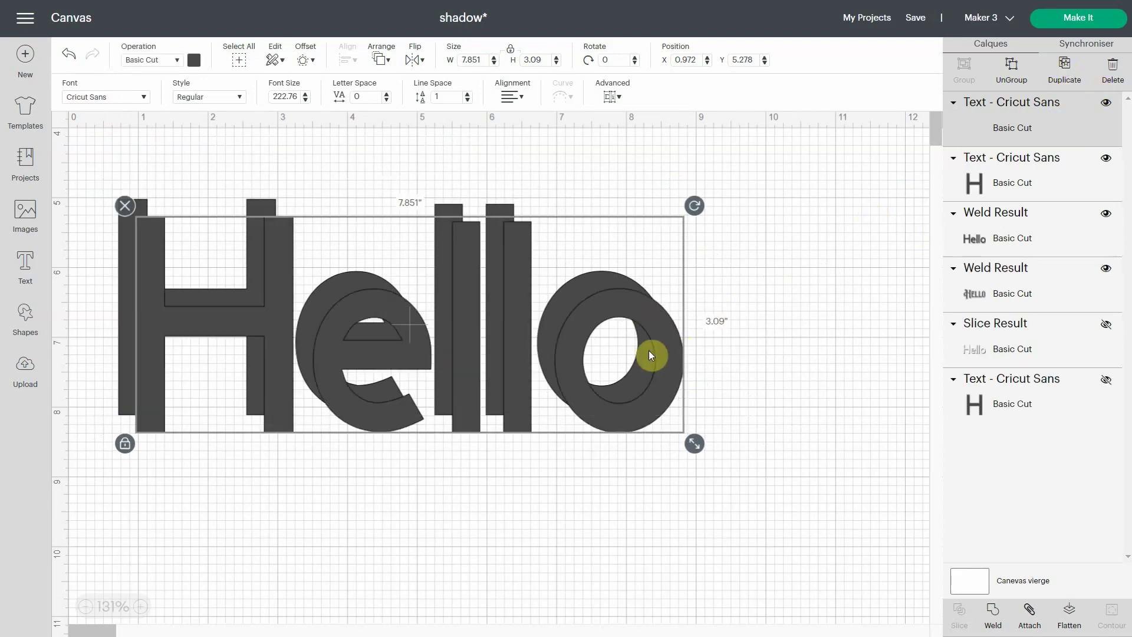
{"action": "left_click_drag", "start_coordinate": [641, 305], "coordinate": [617, 278]}
{"action": "left_click", "coordinate": [194, 60]}
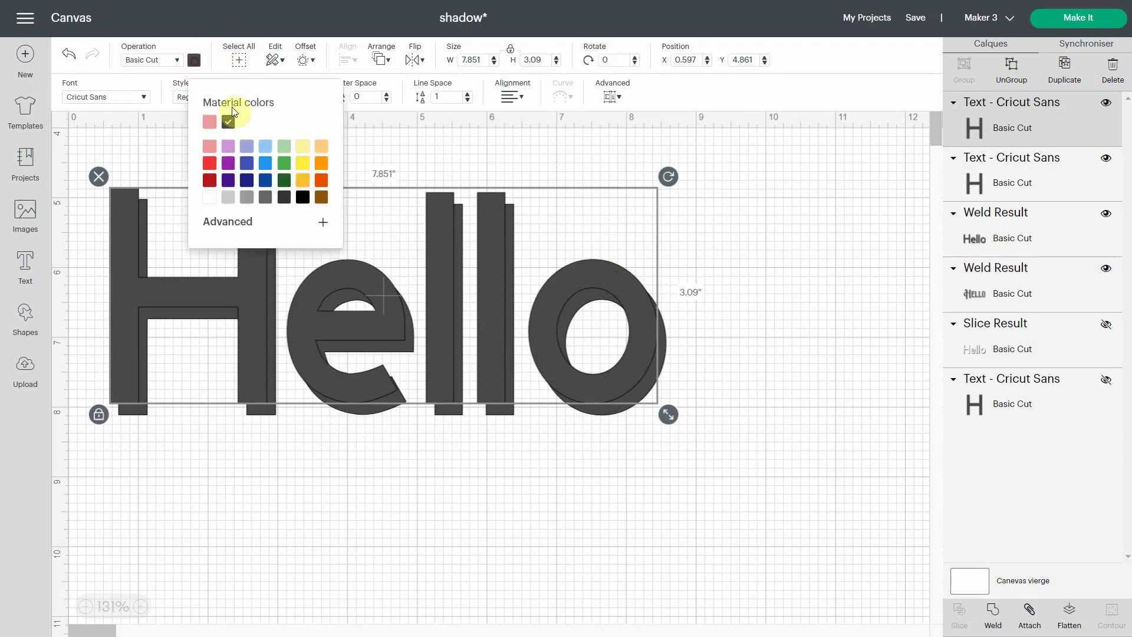
{"action": "left_click", "coordinate": [210, 122]}
{"action": "left_click_drag", "start_coordinate": [391, 310], "coordinate": [388, 310]}
{"action": "left_click", "coordinate": [755, 313]}
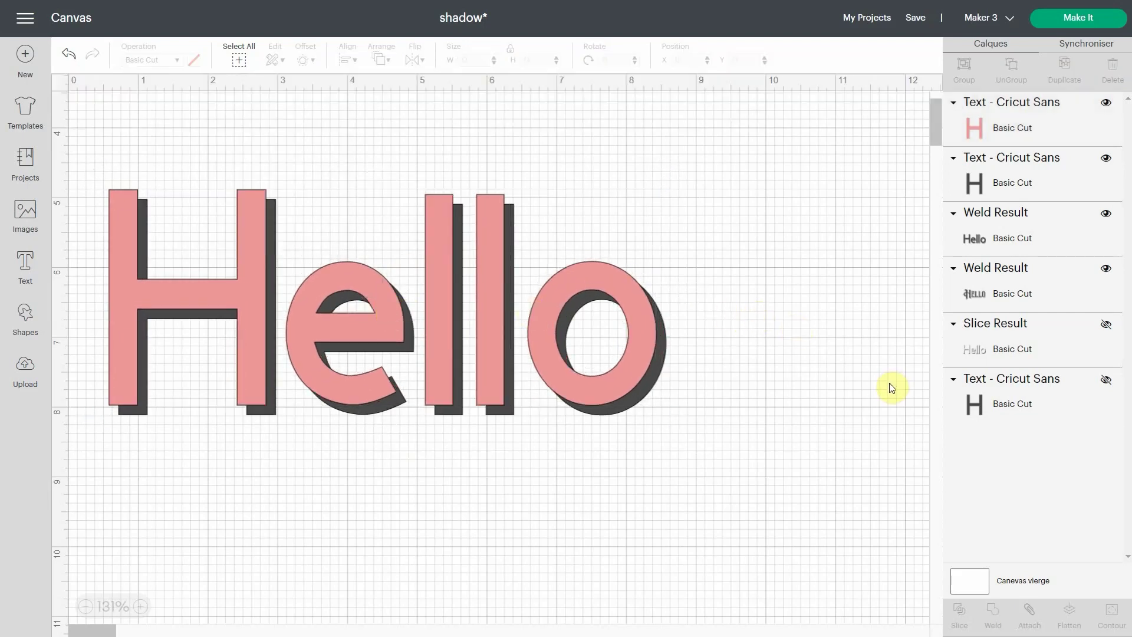
{"action": "left_click_drag", "start_coordinate": [723, 462], "coordinate": [194, 271]}
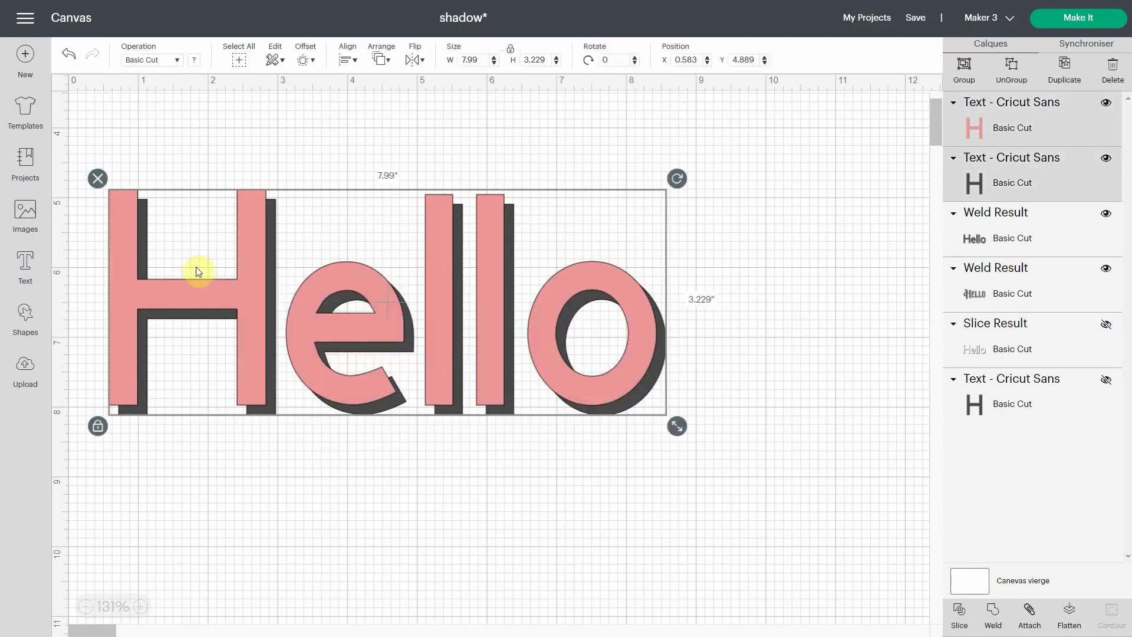
{"action": "left_click", "coordinate": [959, 625]}
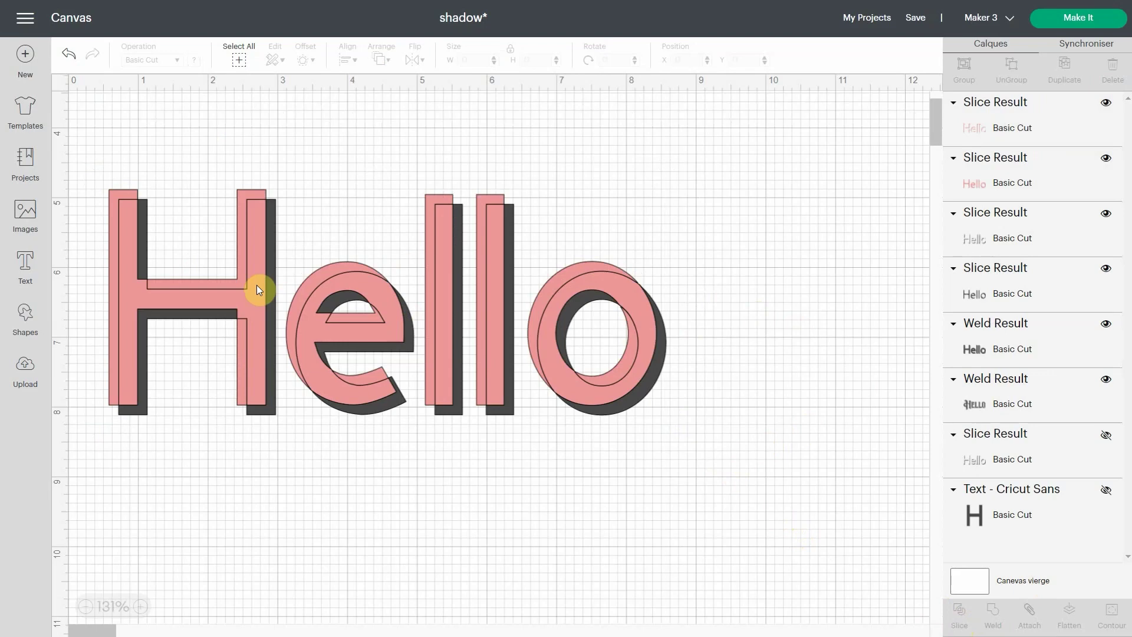
{"action": "left_click_drag", "start_coordinate": [643, 328], "coordinate": [600, 338]}
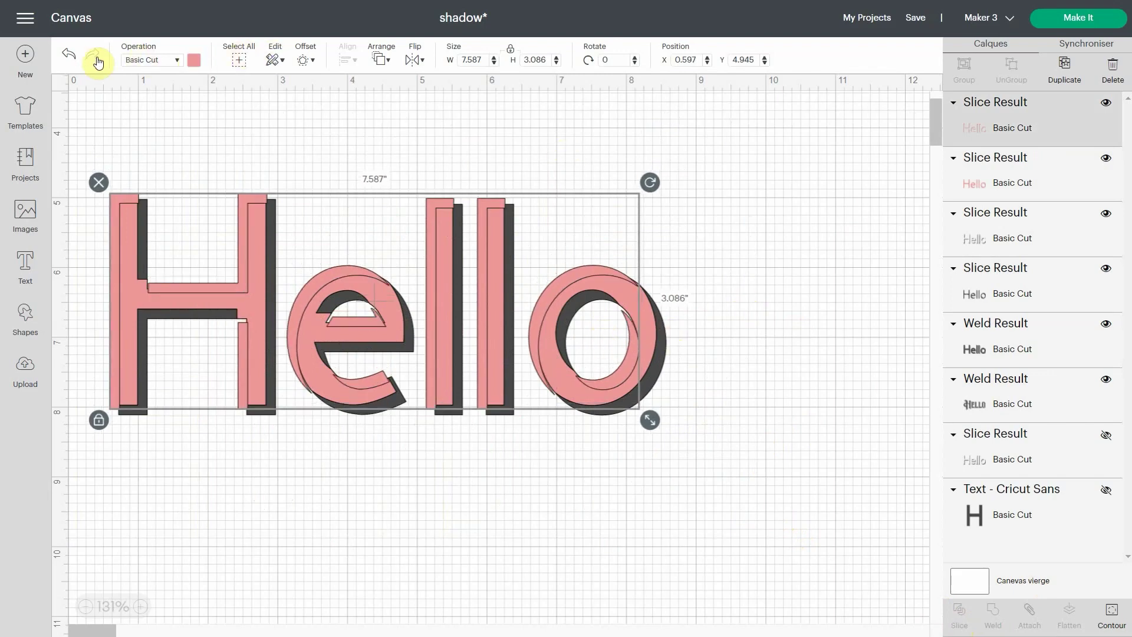
{"action": "left_click", "coordinate": [73, 56]}
{"action": "left_click", "coordinate": [72, 56]}
{"action": "left_click", "coordinate": [71, 57]}
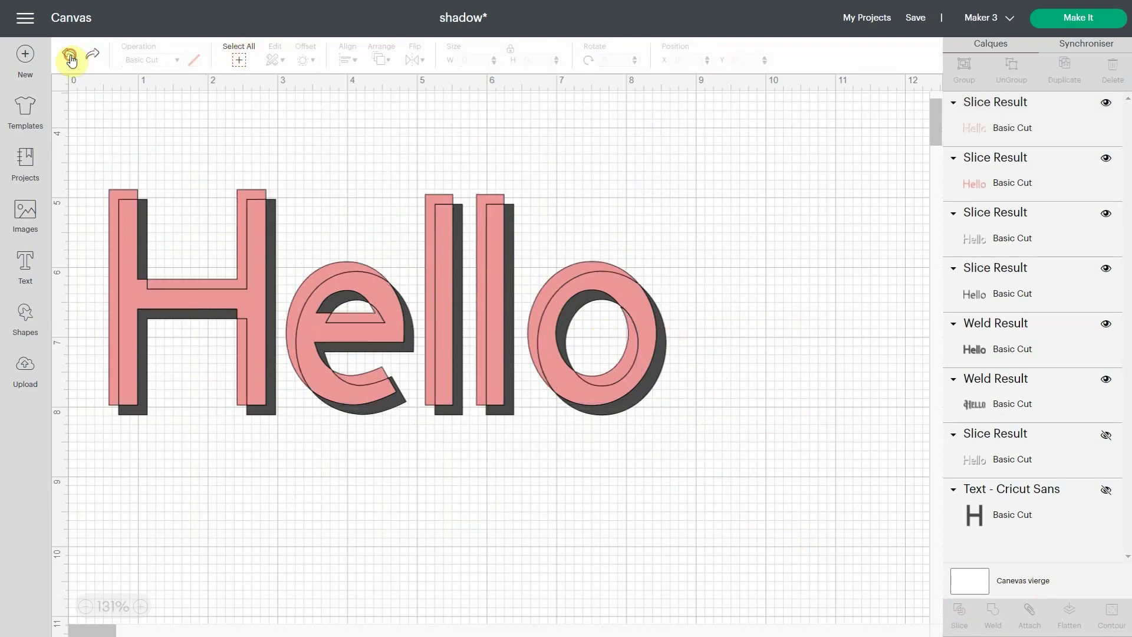
Step: Duplicate the pink Hello, center both pink copies, and set them at X 0.583, Y 4.931 over the shadow
{"action": "left_click", "coordinate": [1021, 133]}
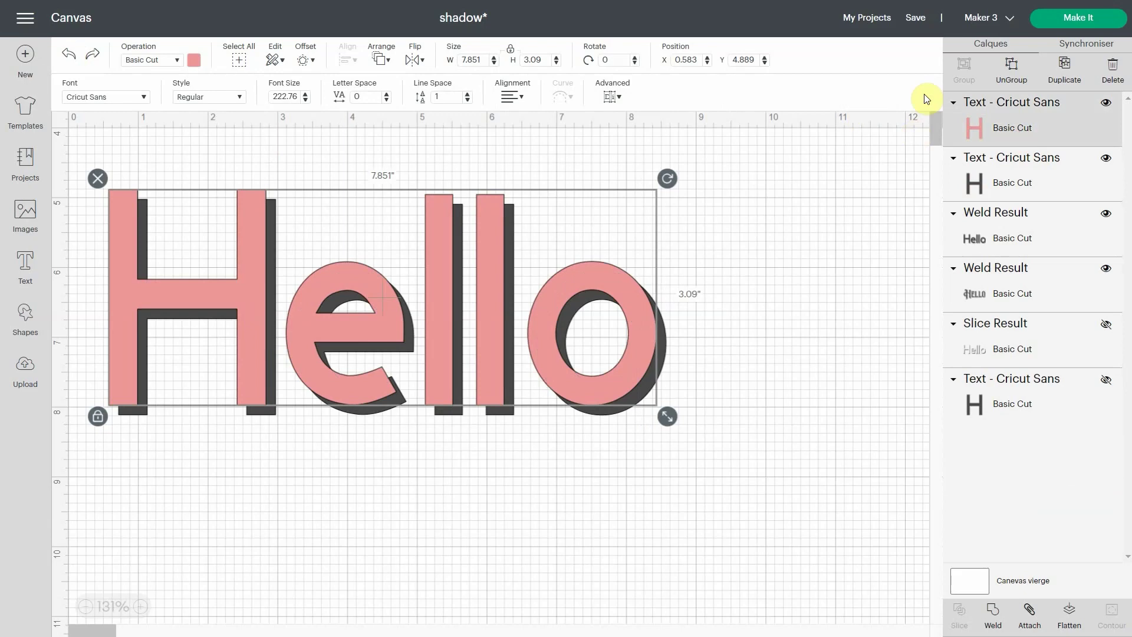
{"action": "left_click", "coordinate": [1066, 71]}
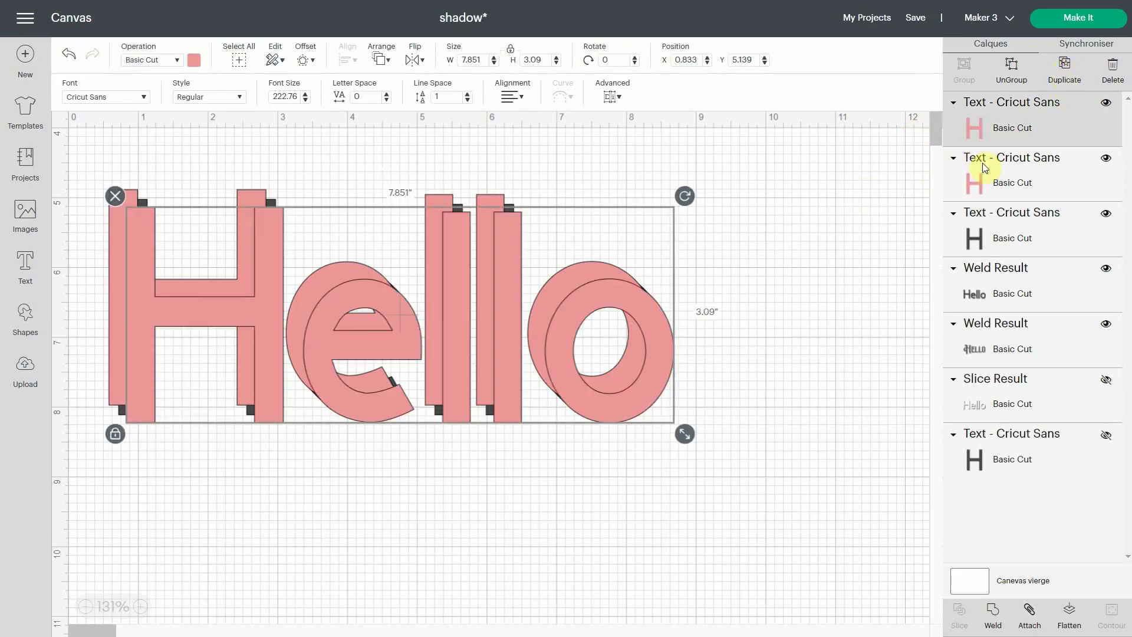
{"action": "left_click", "coordinate": [978, 180], "text": "shift"}
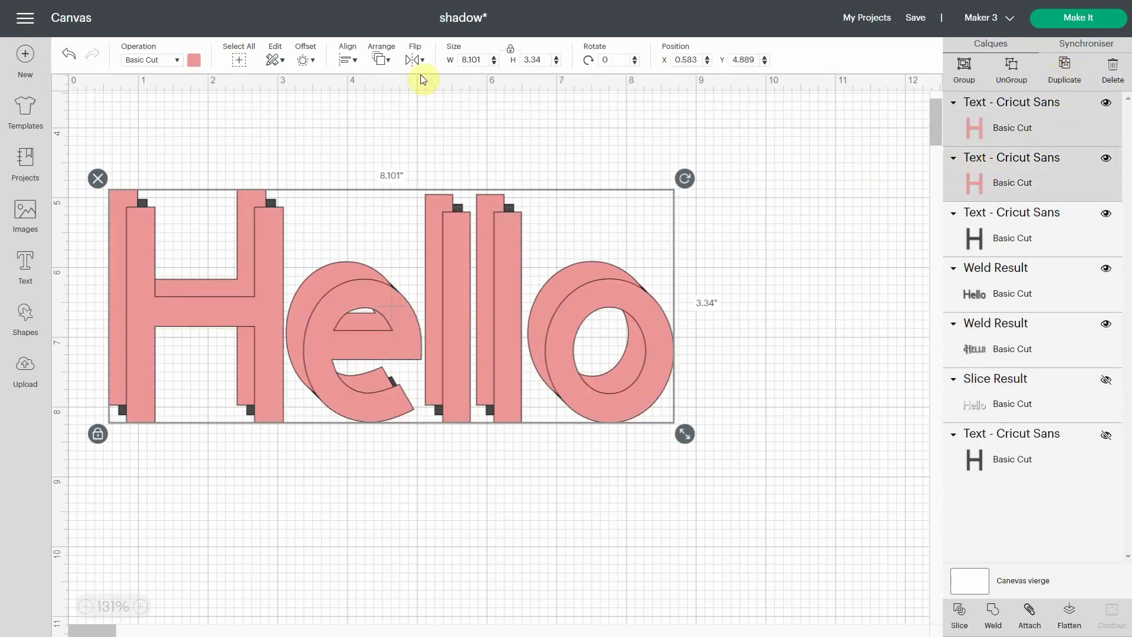
{"action": "left_click", "coordinate": [335, 60]}
{"action": "left_click", "coordinate": [389, 212]}
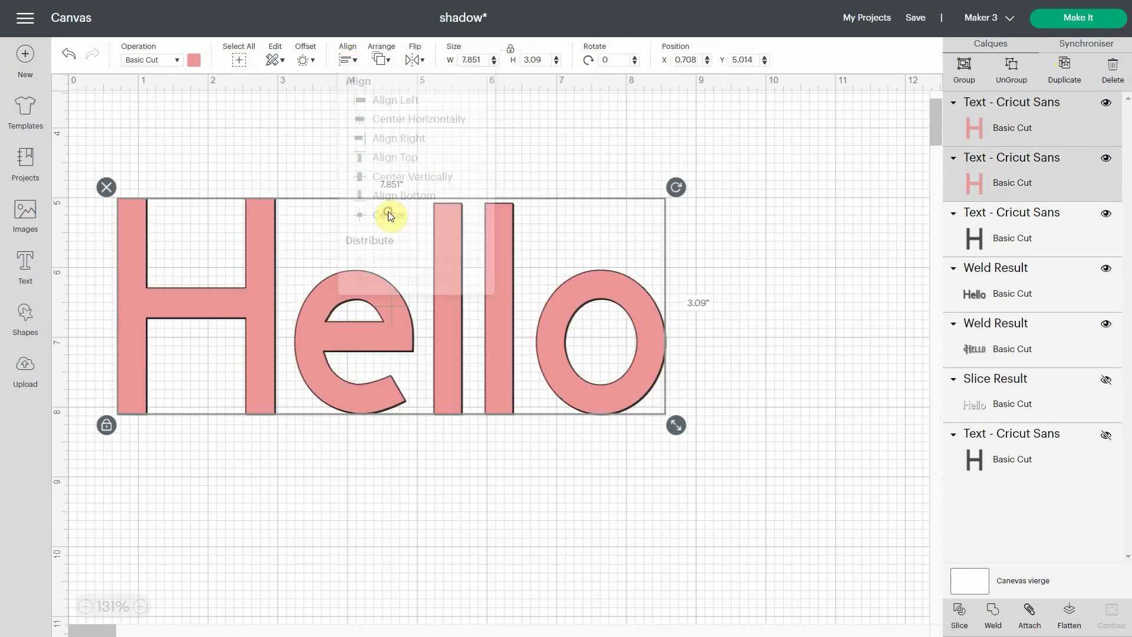
{"action": "left_click_drag", "start_coordinate": [444, 269], "coordinate": [442, 207]}
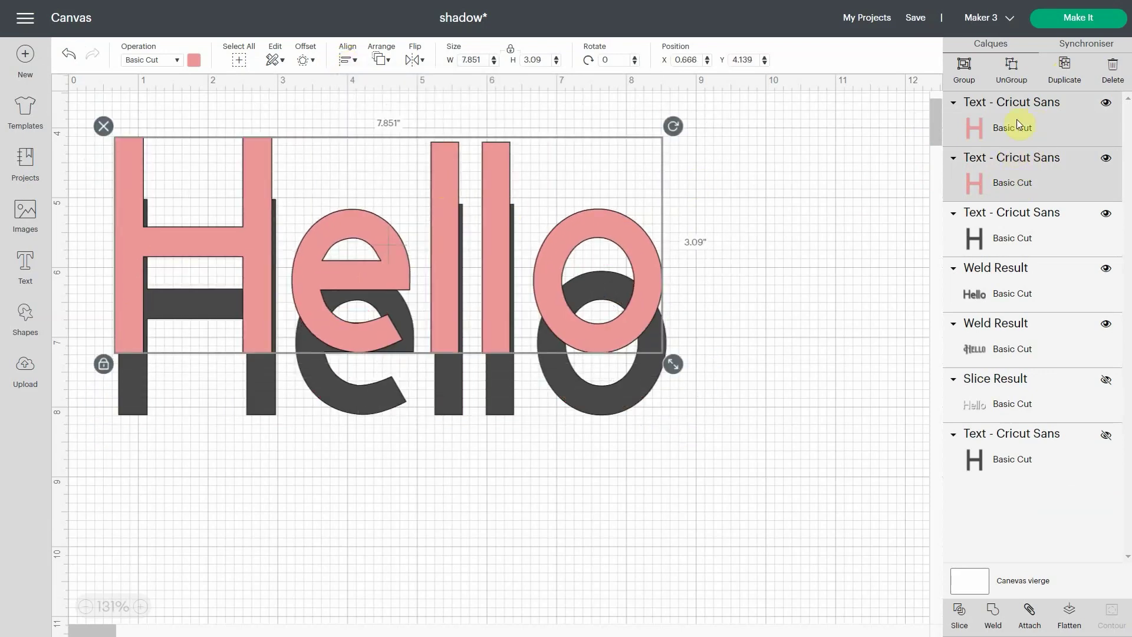
{"action": "left_click_drag", "start_coordinate": [501, 228], "coordinate": [492, 280]}
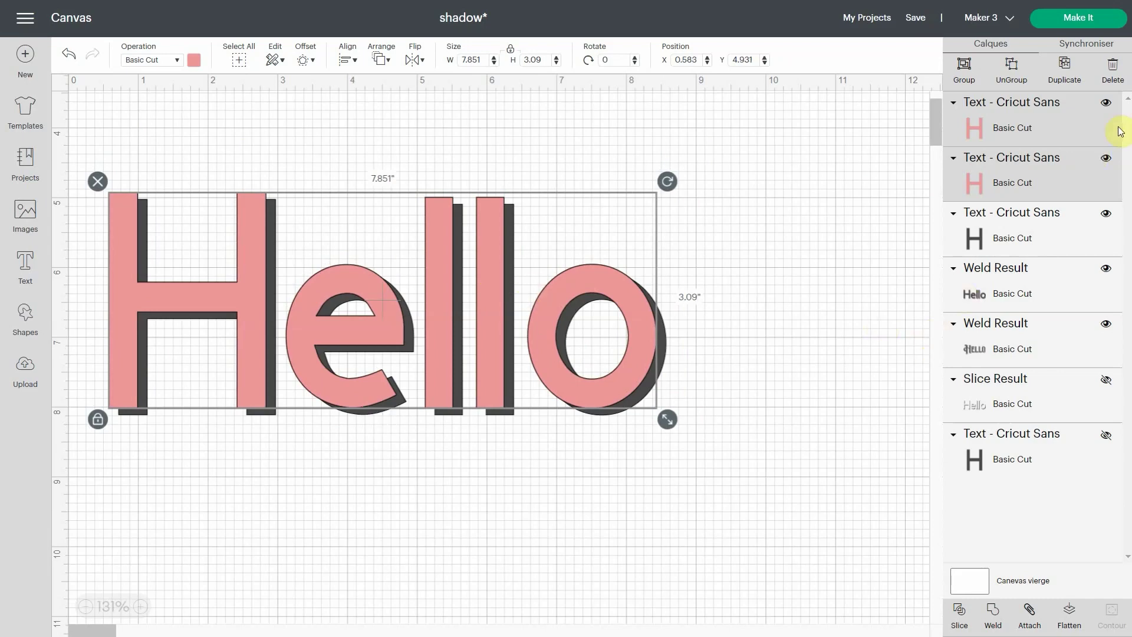
Step: Hide the top pink Hello and slice the other pink Hello against the dark Hello
{"action": "left_click", "coordinate": [1108, 103]}
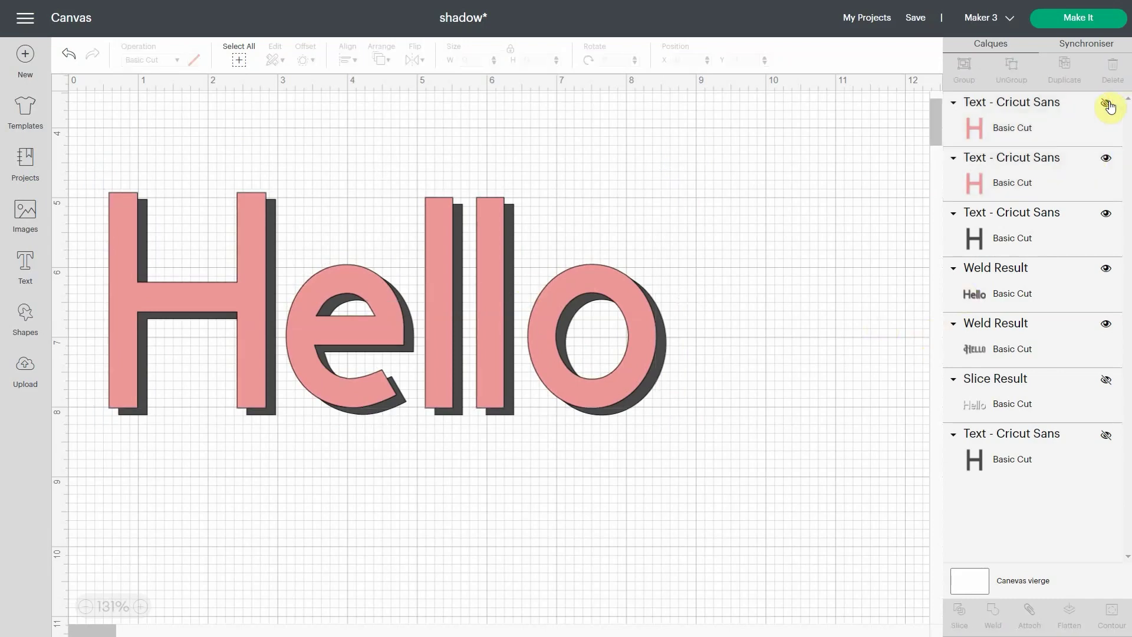
{"action": "left_click", "coordinate": [1022, 175]}
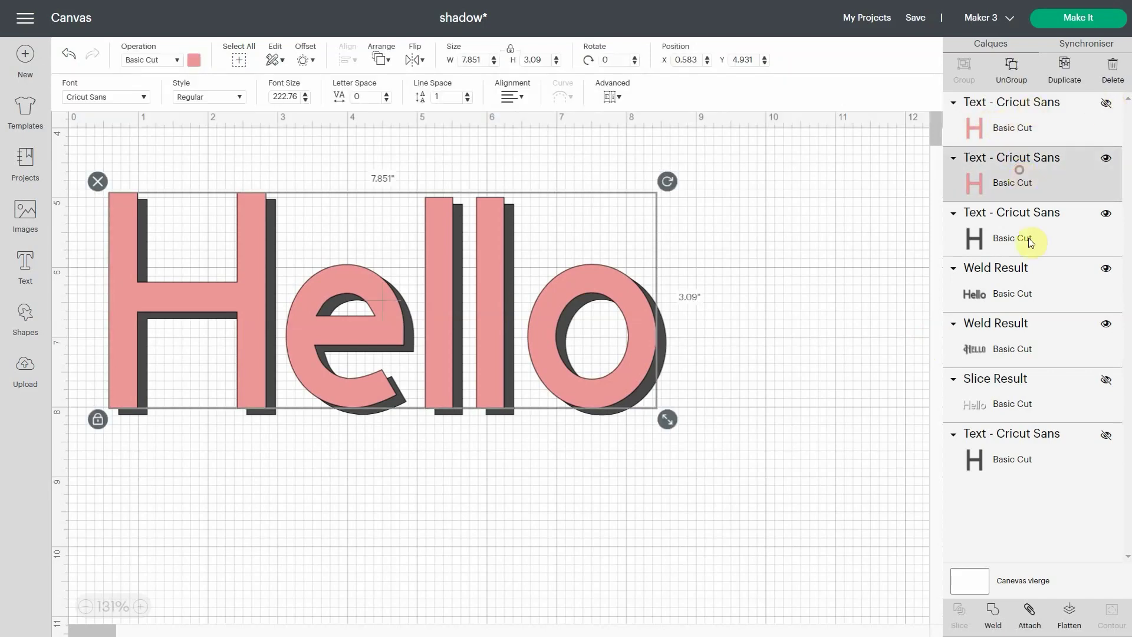
{"action": "left_click", "coordinate": [1028, 239], "text": "shift"}
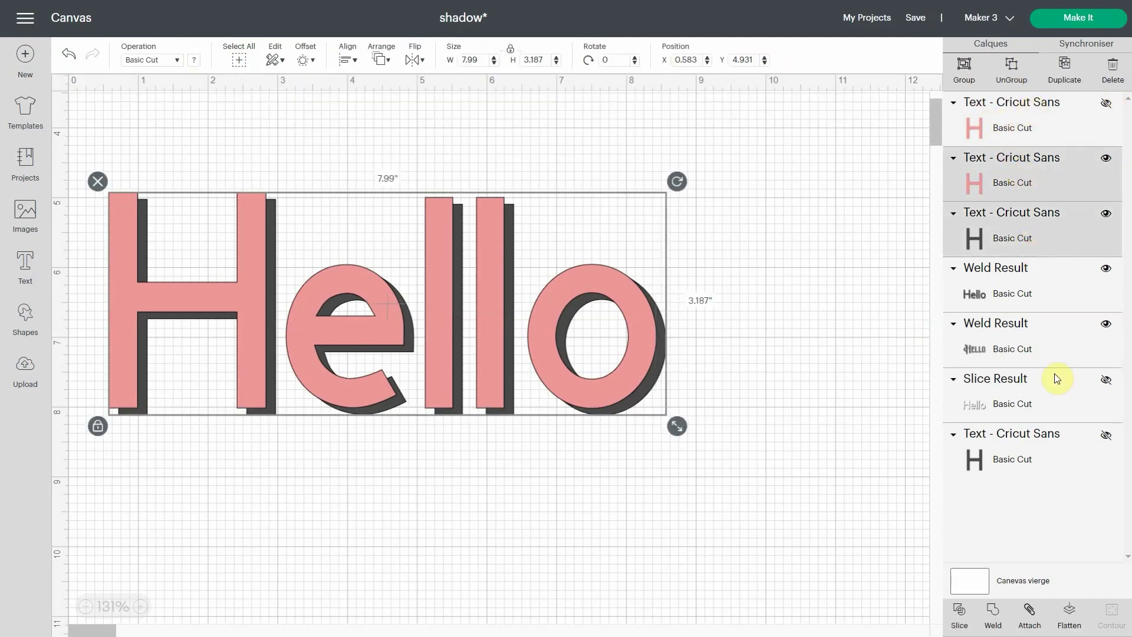
{"action": "left_click", "coordinate": [965, 623]}
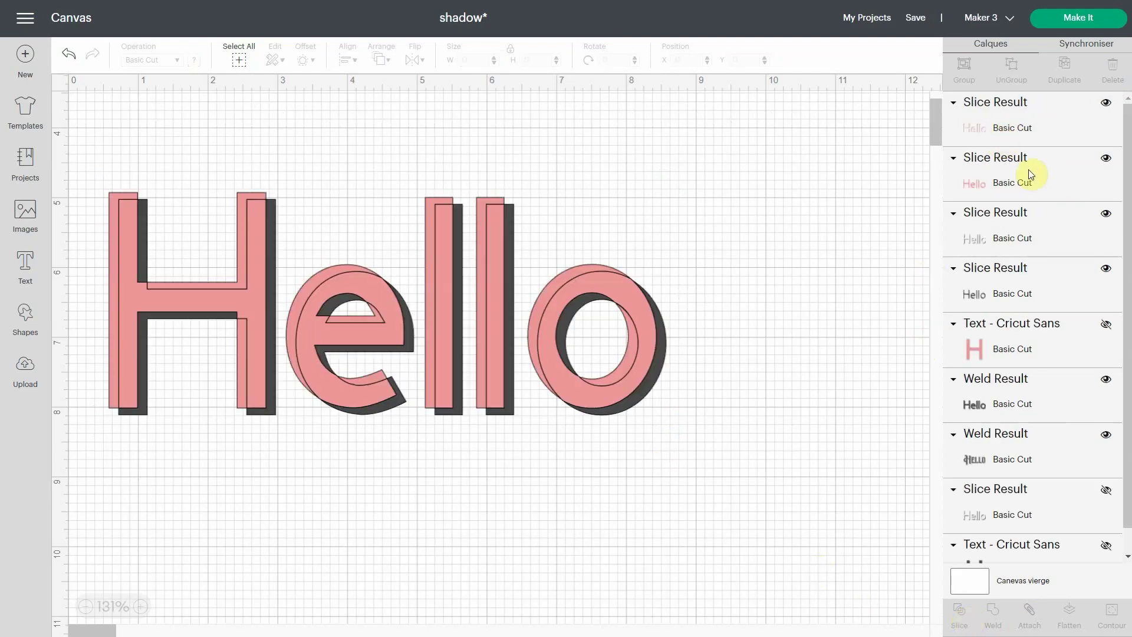
Step: Delete the unwanted top slice piece and the pink slice piece
{"action": "left_click", "coordinate": [987, 123]}
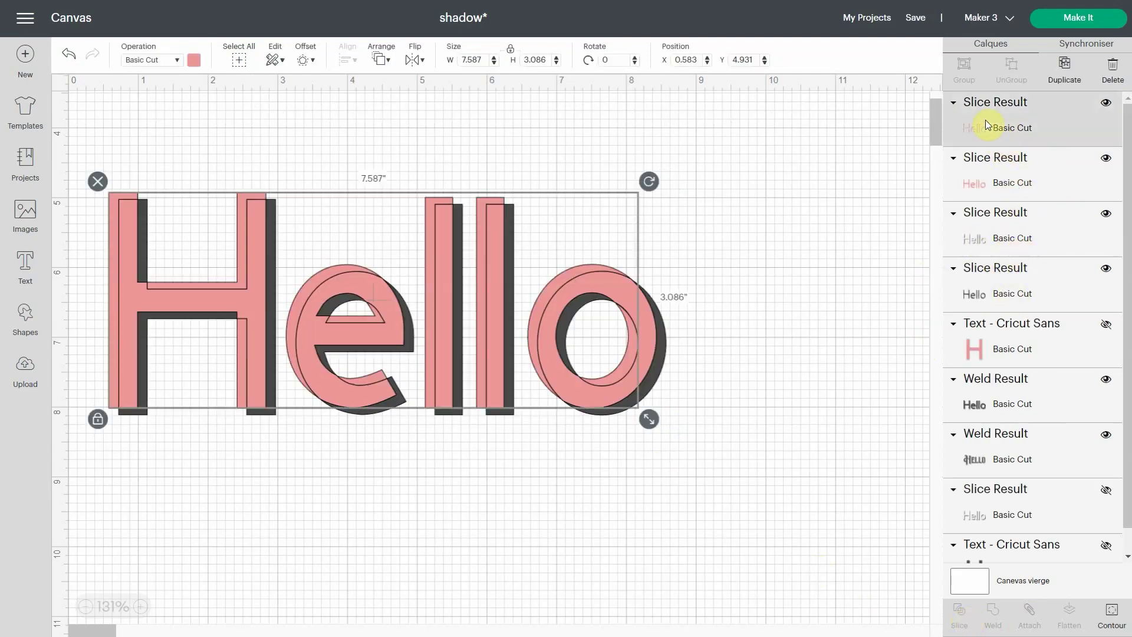
{"action": "key", "text": "Delete"}
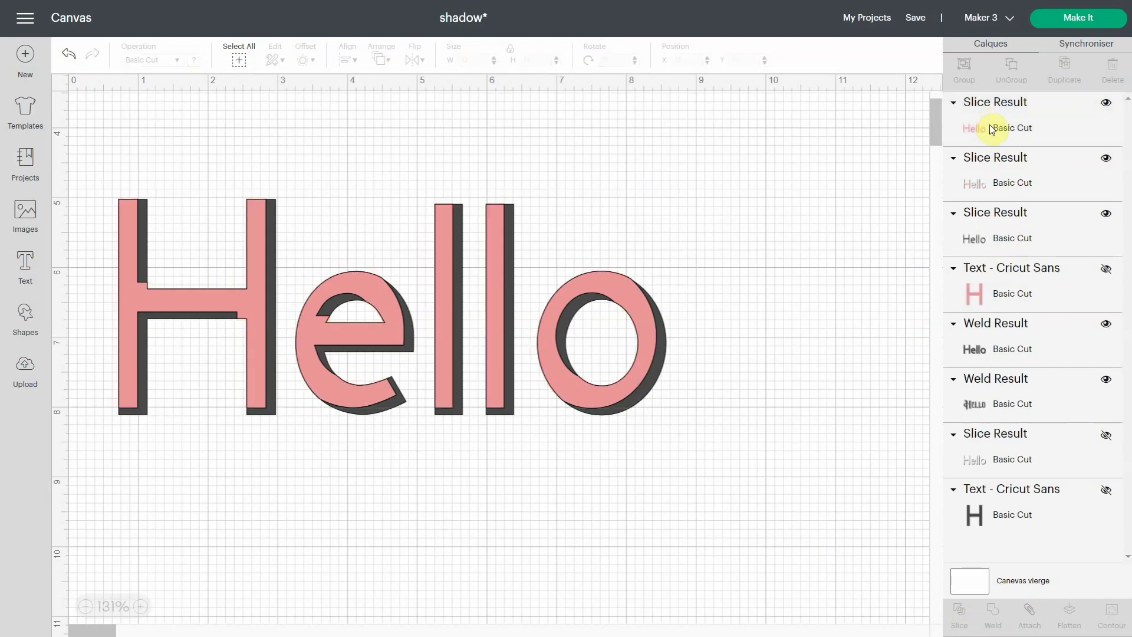
{"action": "left_click", "coordinate": [989, 125]}
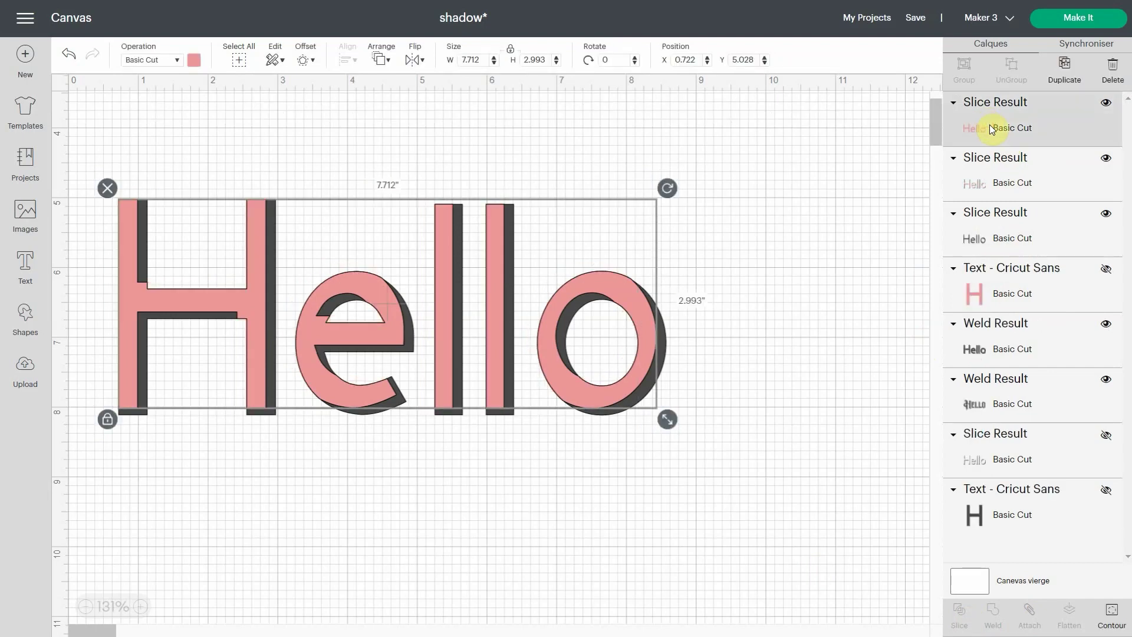
{"action": "key", "text": "Delete"}
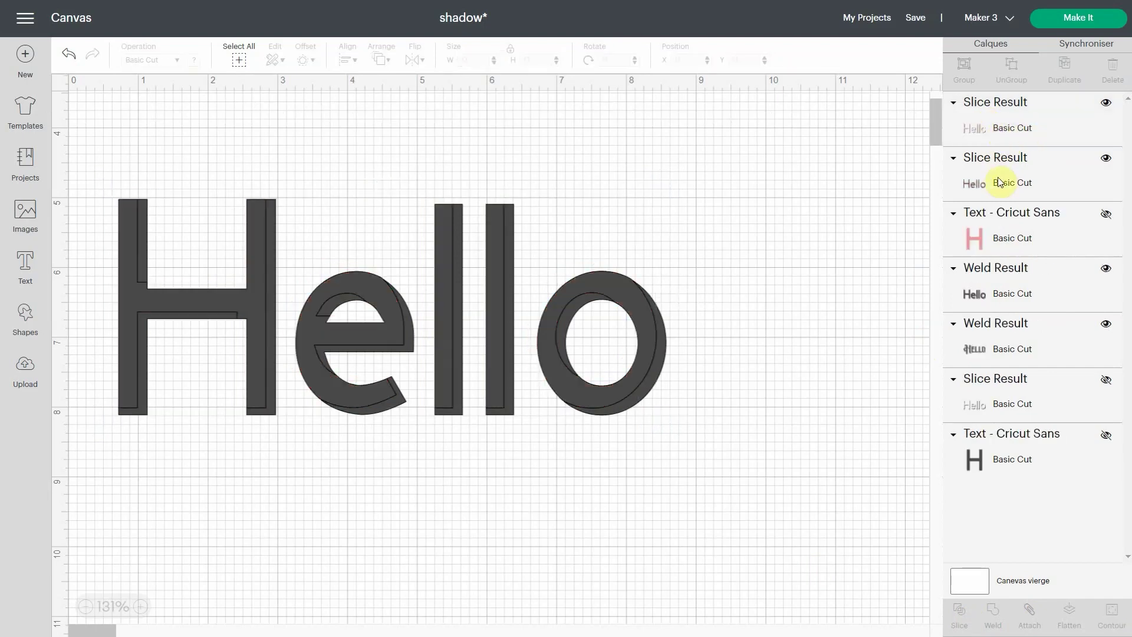
Step: Inspect the slice pieces, delete the solid dark slice, and unhide the pink Cricut Sans Hello
{"action": "left_click", "coordinate": [1107, 105]}
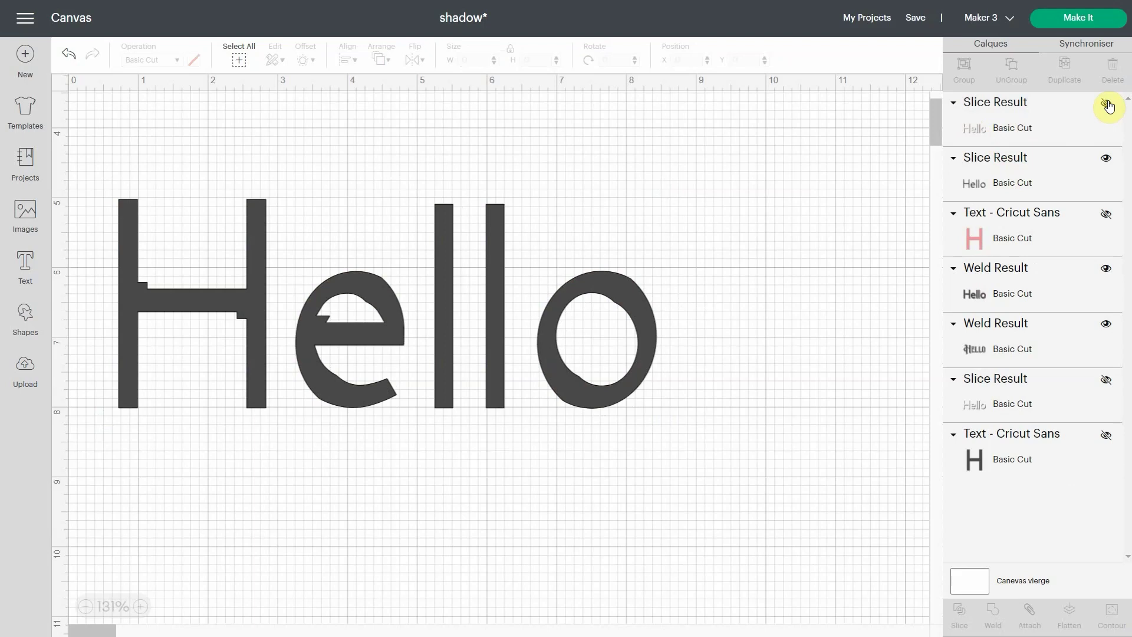
{"action": "left_click", "coordinate": [1107, 104]}
{"action": "left_click", "coordinate": [1106, 159]}
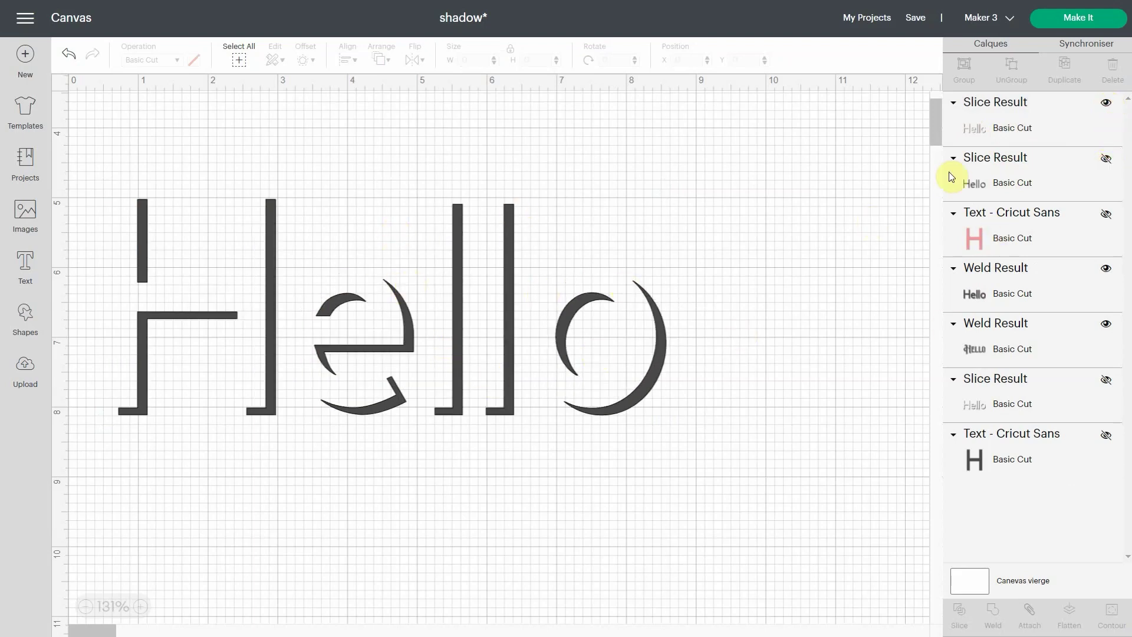
{"action": "left_click", "coordinate": [1039, 169]}
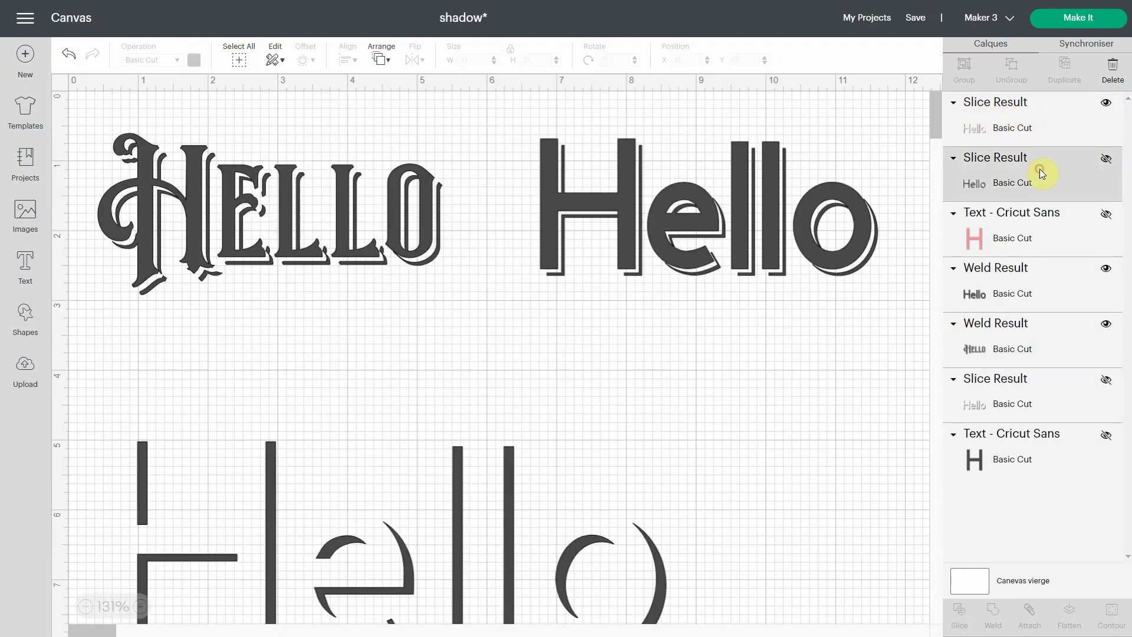
{"action": "key", "text": "Delete"}
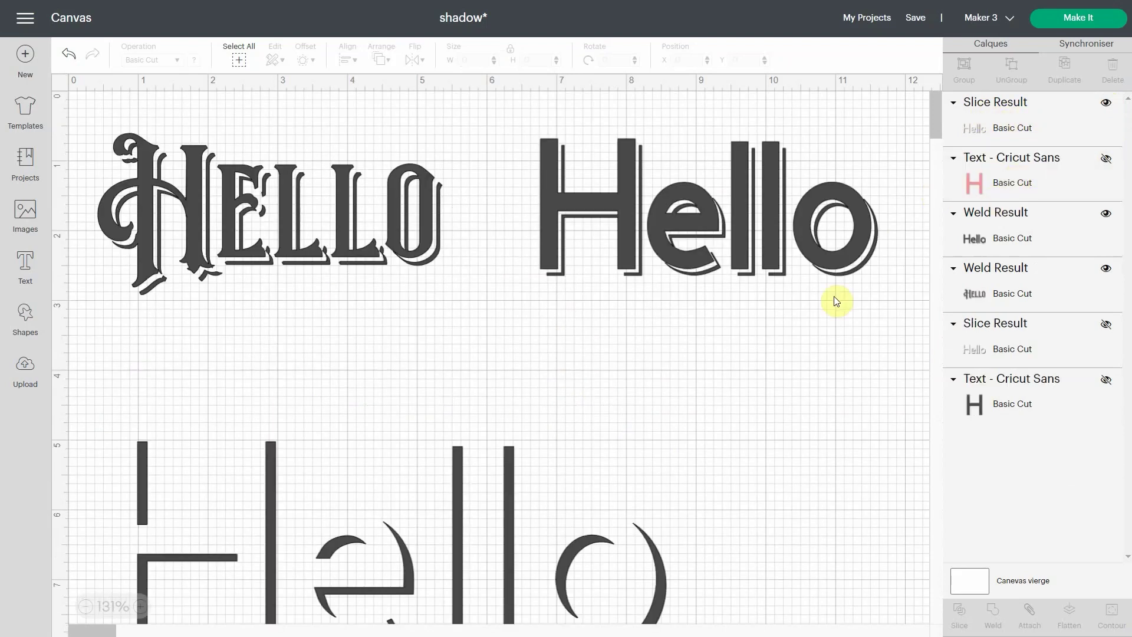
{"action": "scroll", "coordinate": [834, 296], "scroll_direction": "down", "scroll_amount": 4}
{"action": "left_click", "coordinate": [1106, 159]}
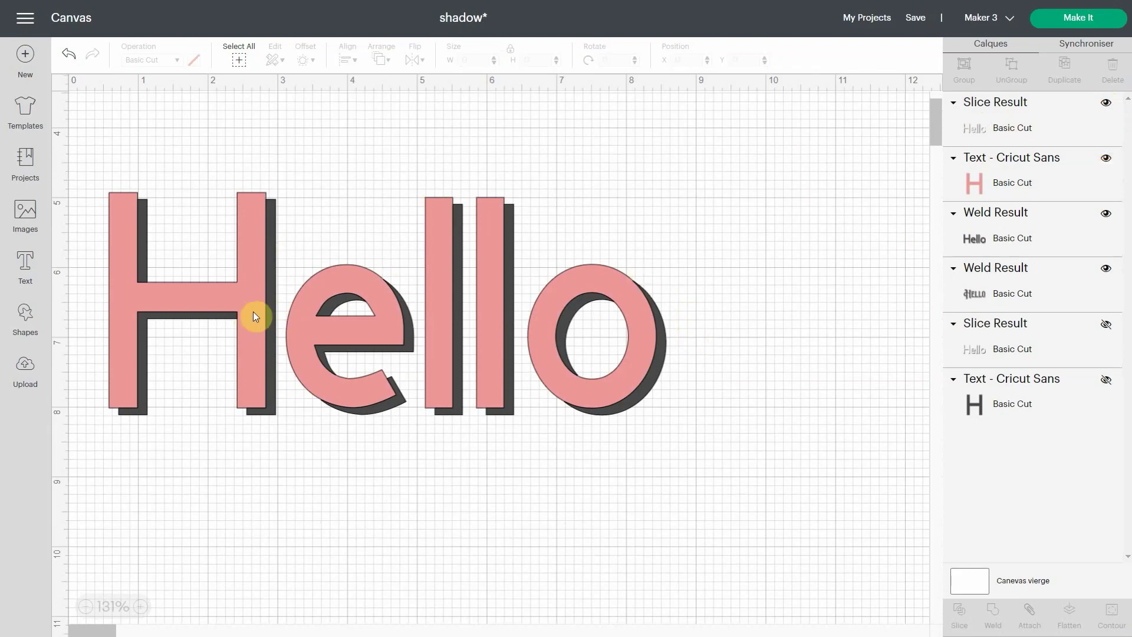
Step: Move the thin dark shadow to X 0.722, Y 5.028 behind the pink Hello, then hide the pink Hello
{"action": "mouse_move", "coordinate": [301, 335]}
{"action": "left_mouse_down"}
{"action": "mouse_move", "coordinate": [391, 296]}
{"action": "mouse_move", "coordinate": [537, 377]}
{"action": "mouse_move", "coordinate": [298, 334]}
{"action": "left_mouse_up"}
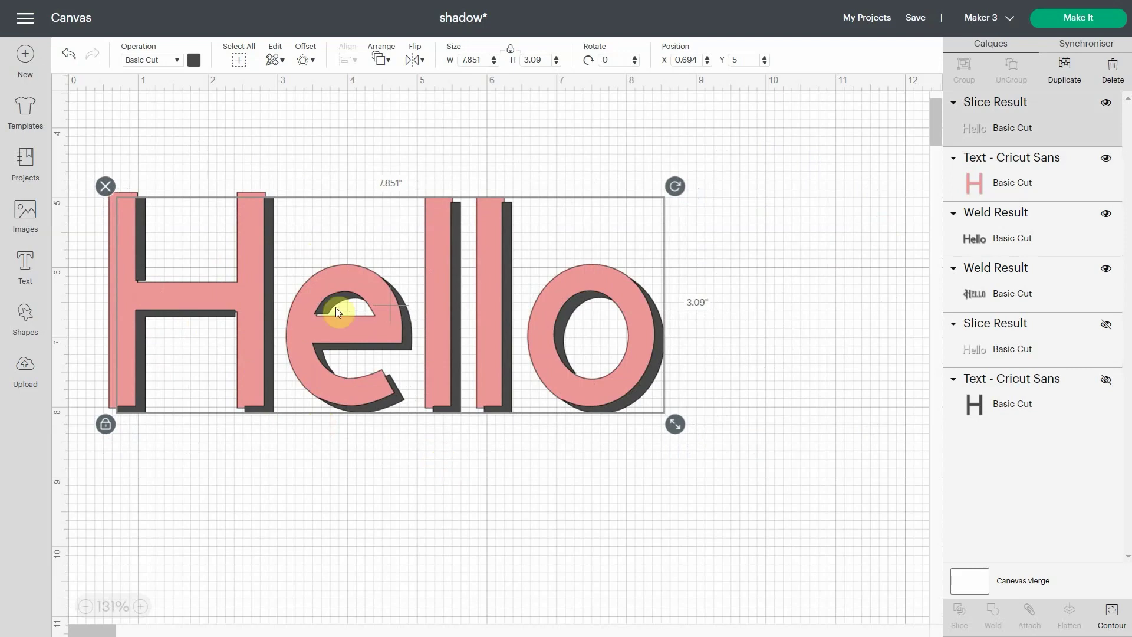
{"action": "left_click_drag", "start_coordinate": [335, 307], "coordinate": [337, 308]}
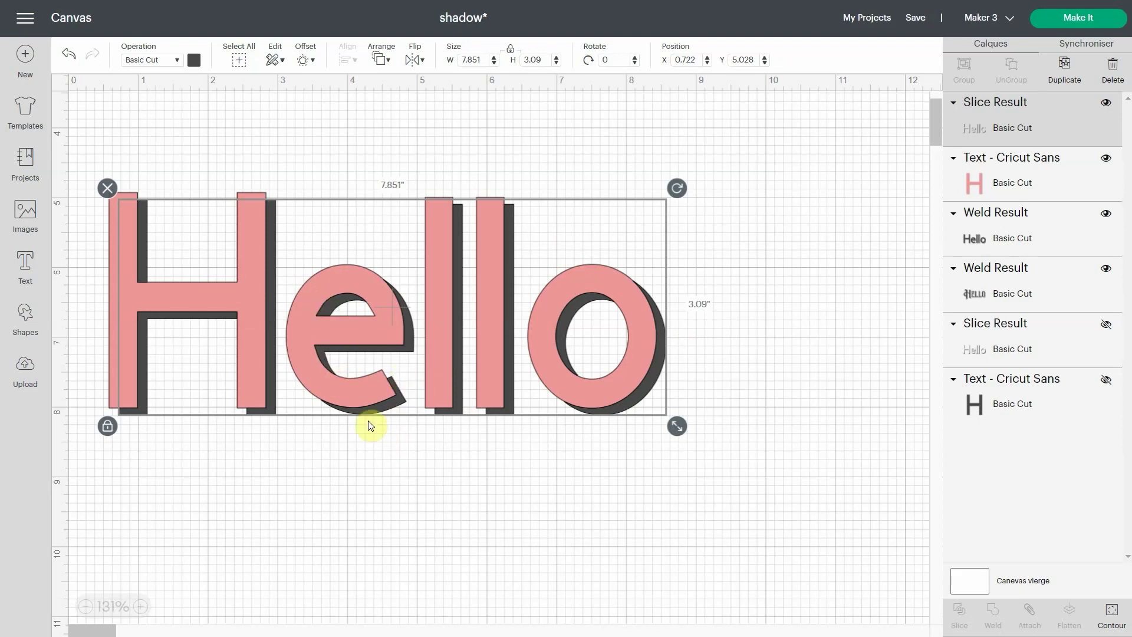
{"action": "left_click", "coordinate": [1107, 160]}
Step: Bring the earlier designs back into view and select the vintage shadowed HELLO
{"action": "scroll", "coordinate": [768, 330], "scroll_direction": "up", "scroll_amount": 5}
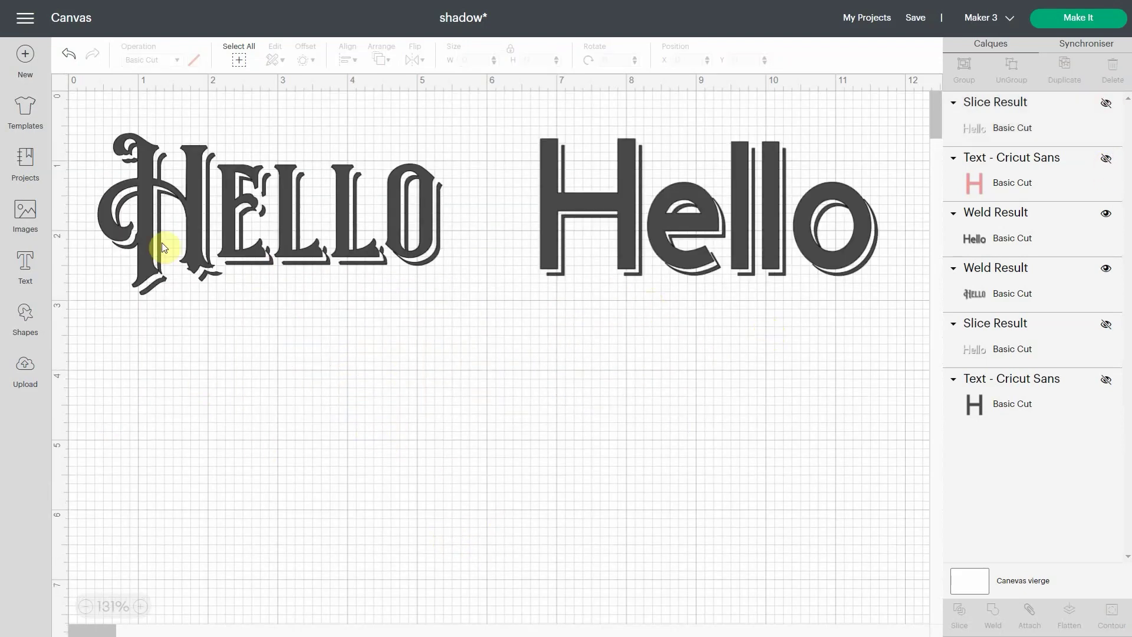
{"action": "left_click", "coordinate": [301, 214]}
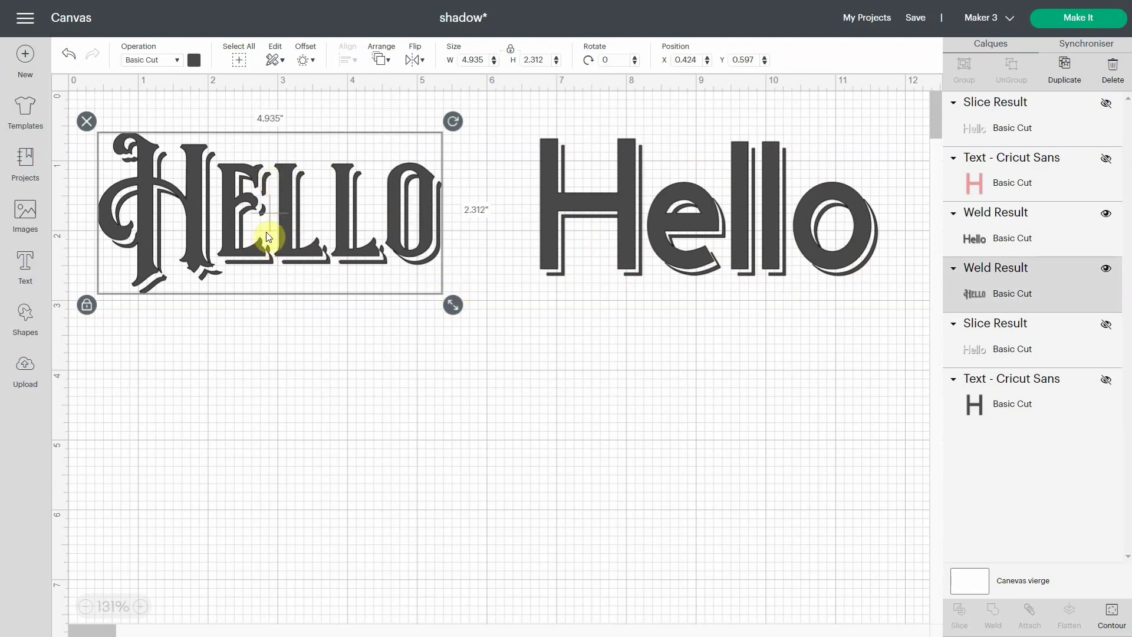
Step: Add a new text box in the NS Emhericans Vintage trhee font, found by searching 'ns e'
{"action": "left_click", "coordinate": [32, 270]}
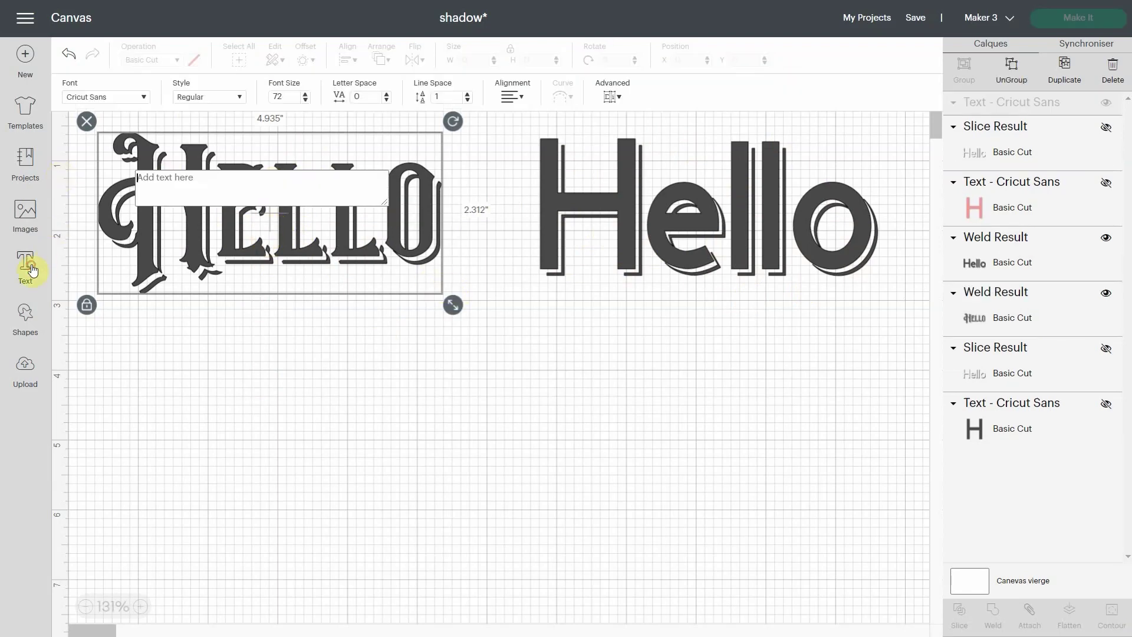
{"action": "left_click", "coordinate": [144, 99]}
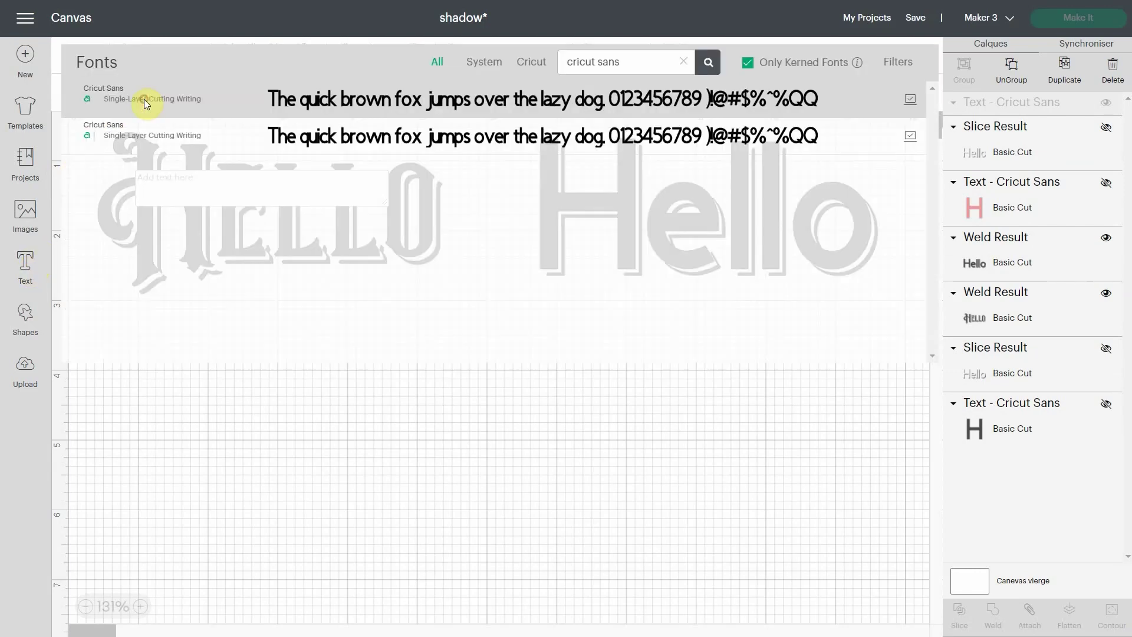
{"action": "left_click", "coordinate": [684, 65]}
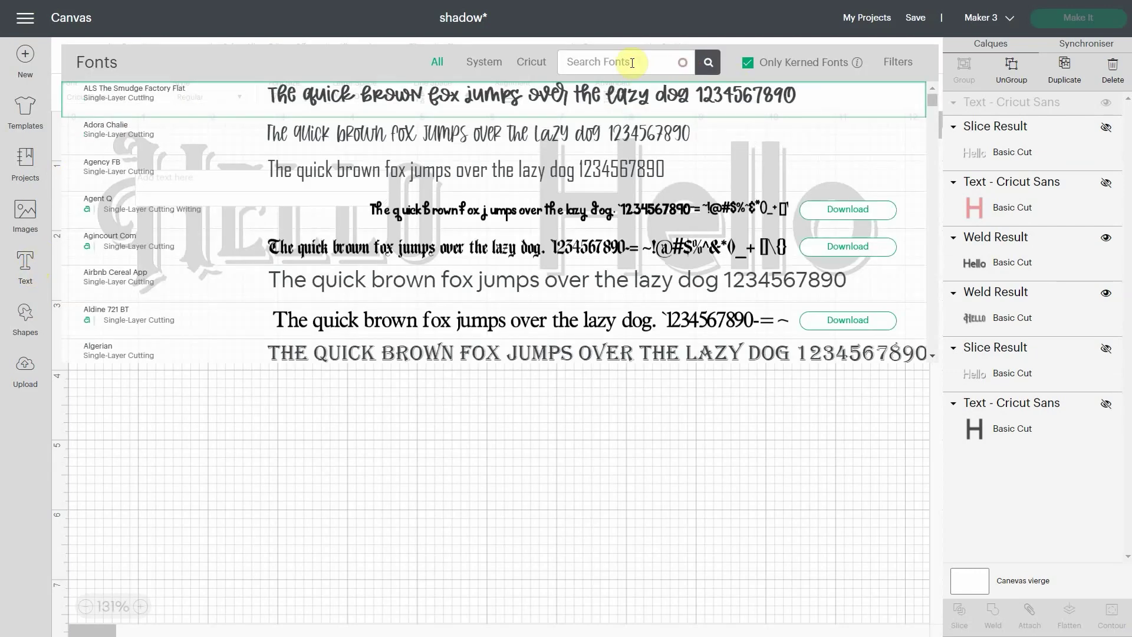
{"action": "type", "text": "n"}
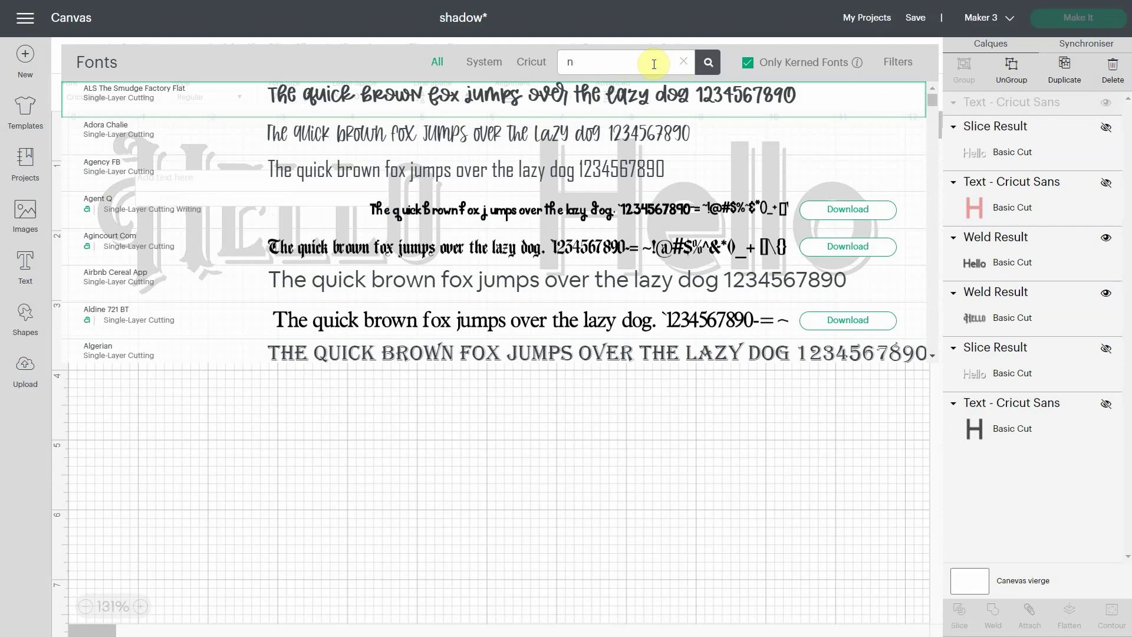
{"action": "type", "text": "s e"}
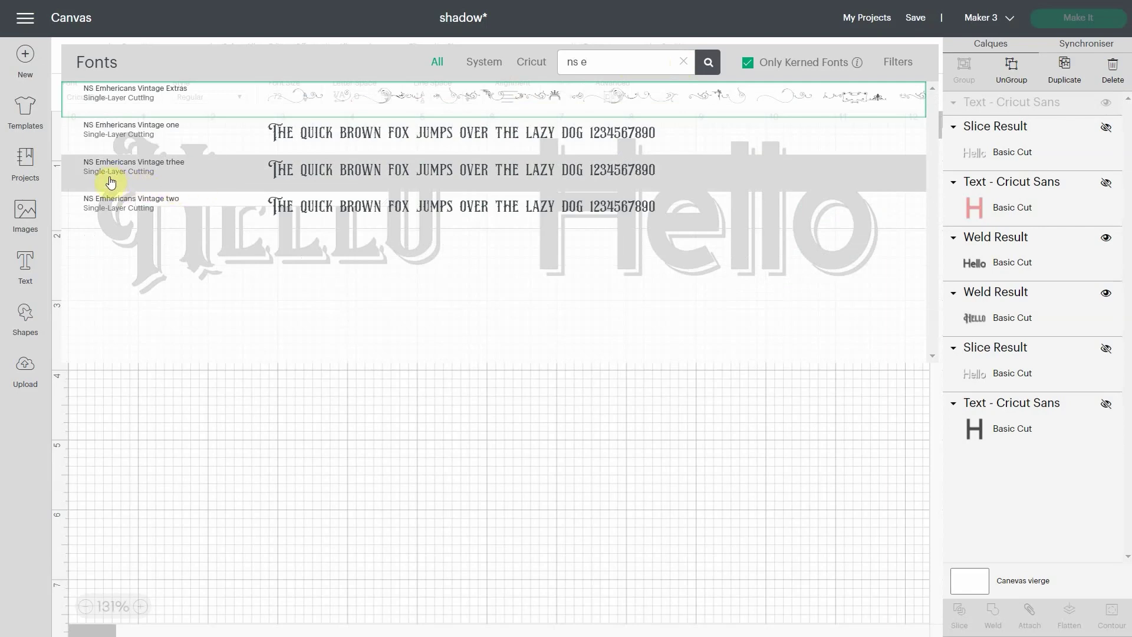
{"action": "left_click", "coordinate": [202, 171]}
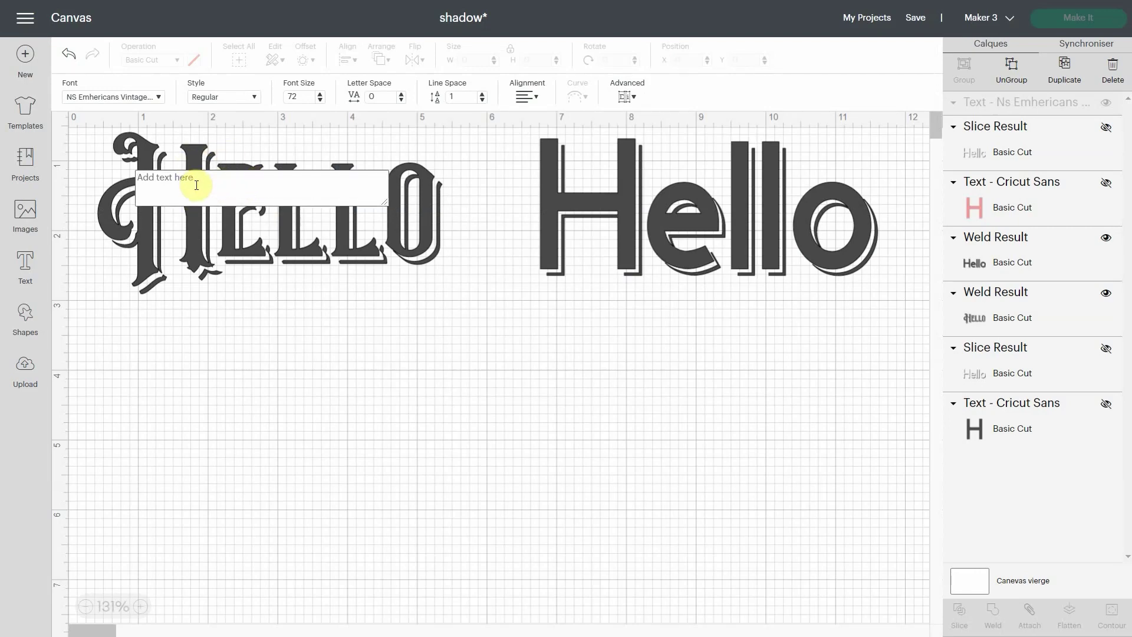
Step: Type Hello in the vintage font, place it below, and hide both earlier shadowed designs
{"action": "type", "text": "Hello"}
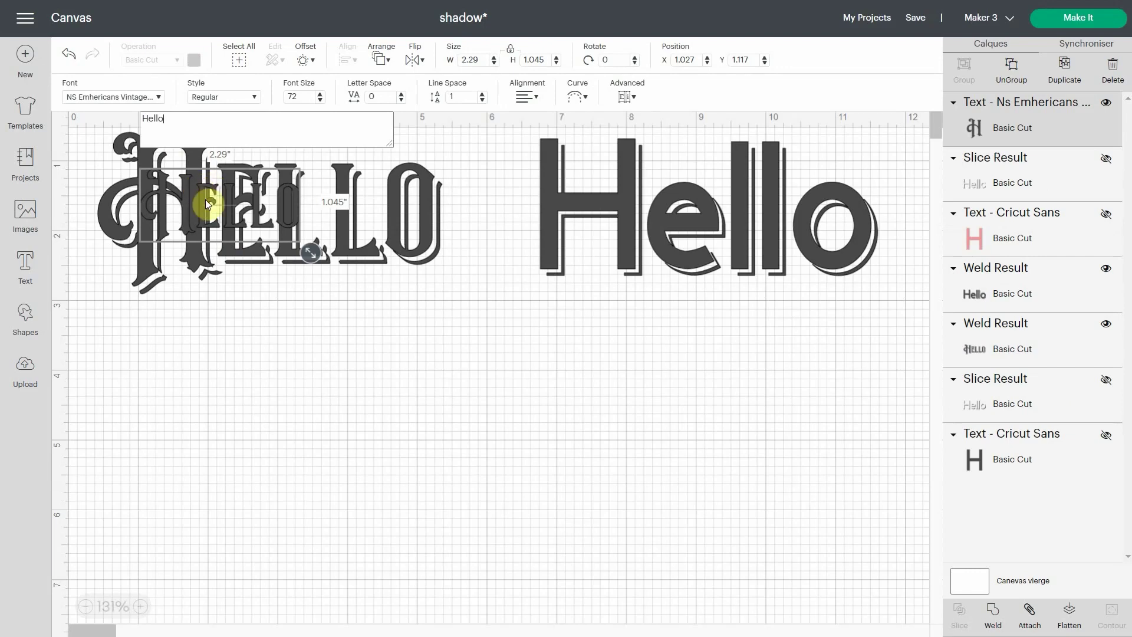
{"action": "left_click_drag", "start_coordinate": [196, 185], "coordinate": [185, 353]}
{"action": "left_click_drag", "start_coordinate": [296, 424], "coordinate": [484, 508]}
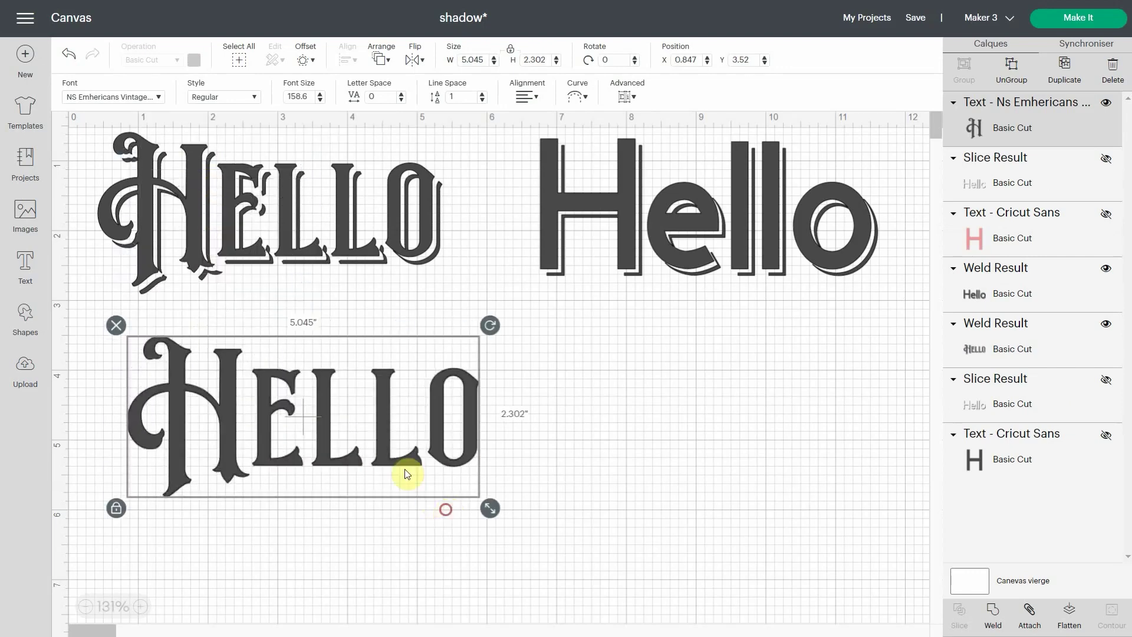
{"action": "left_click_drag", "start_coordinate": [911, 242], "coordinate": [278, 197]}
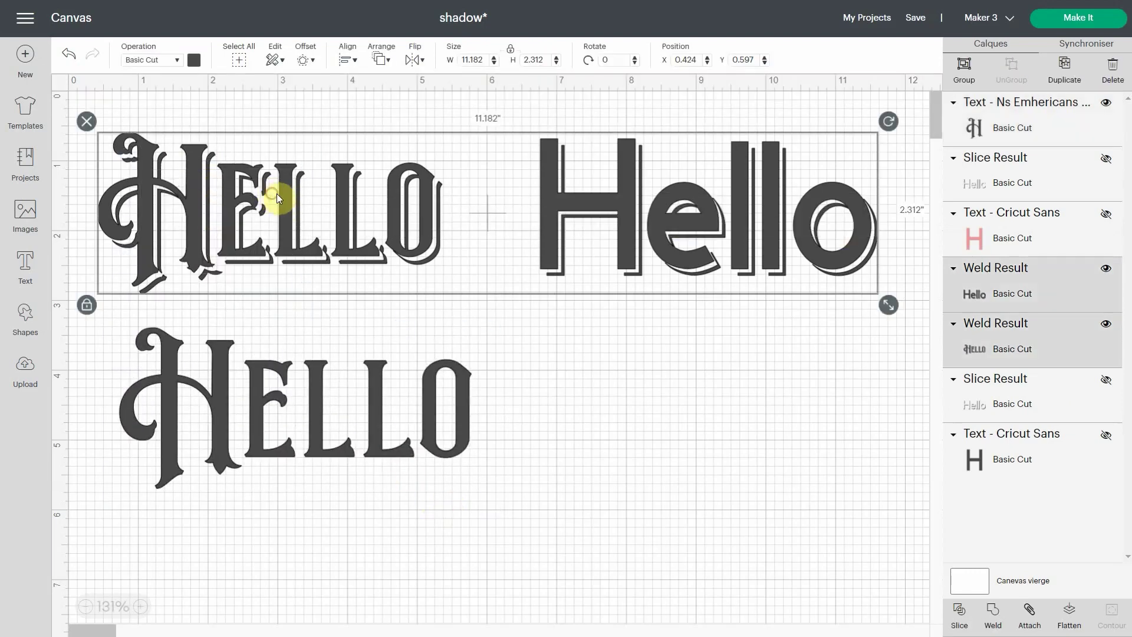
{"action": "left_click", "coordinate": [1106, 269]}
{"action": "left_click", "coordinate": [1107, 326]}
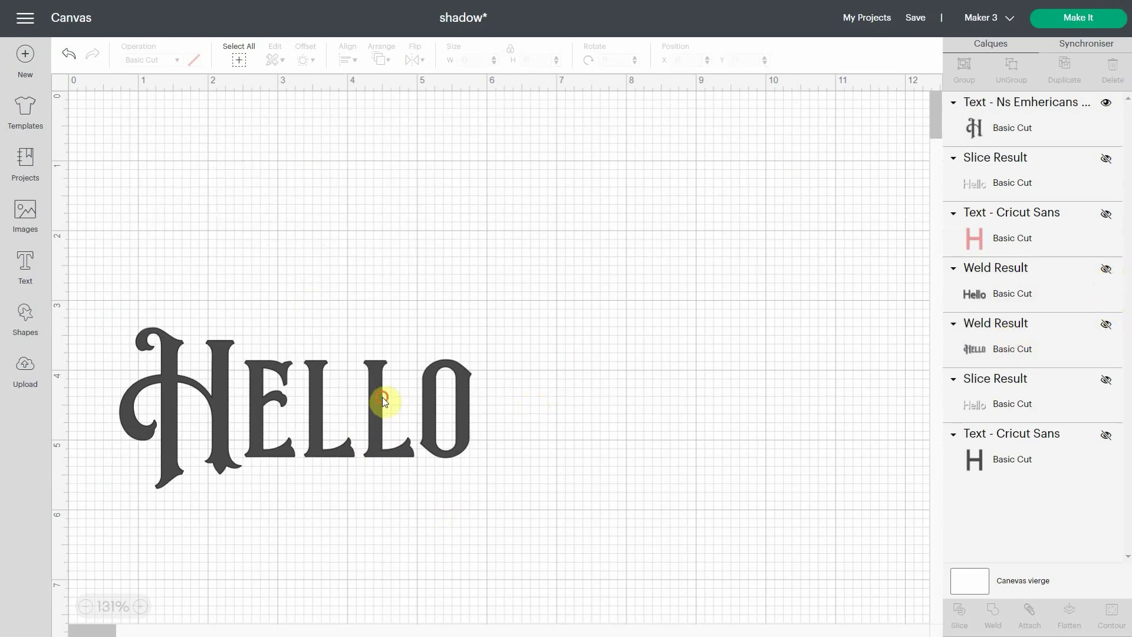
Step: Resize the HELLO to 10 in tall (21.915 × 10 in), zoom out, and reposition it
{"action": "left_click_drag", "start_coordinate": [382, 398], "coordinate": [372, 246]}
{"action": "left_click_drag", "start_coordinate": [472, 347], "coordinate": [544, 418]}
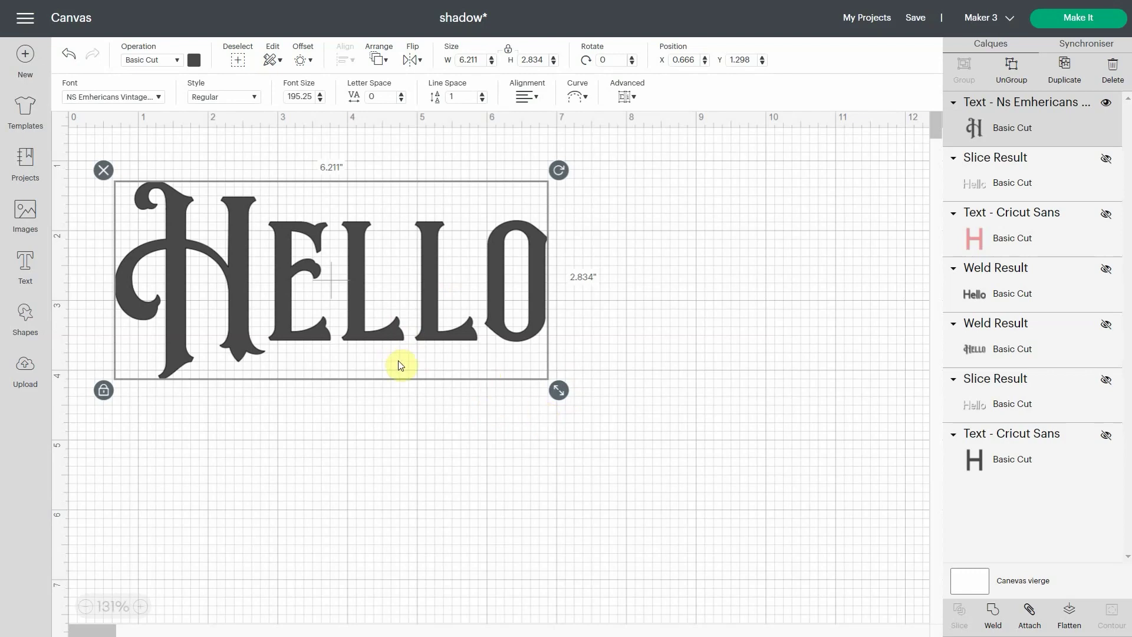
{"action": "left_click", "coordinate": [534, 57]}
{"action": "type", "text": "10"}
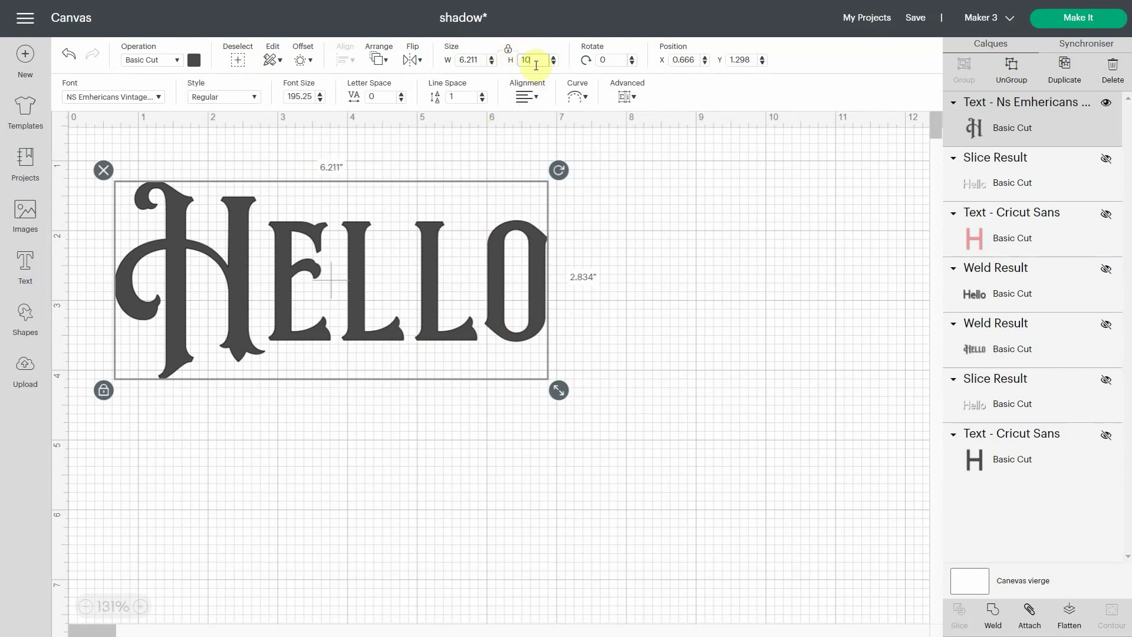
{"action": "key", "text": "Return"}
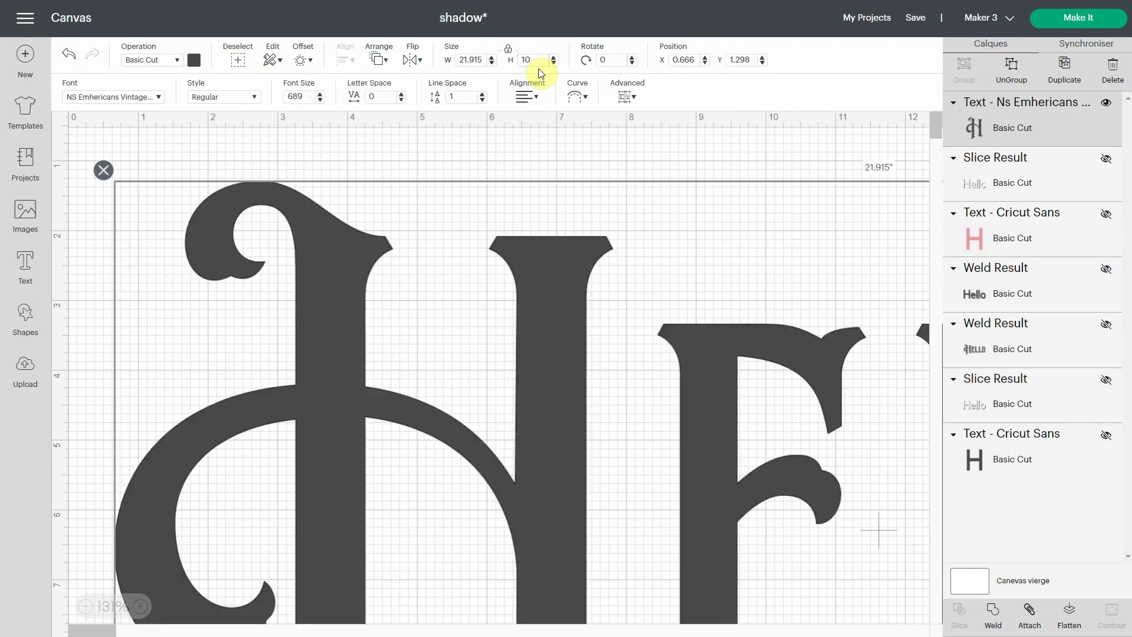
{"action": "left_click", "coordinate": [84, 607]}
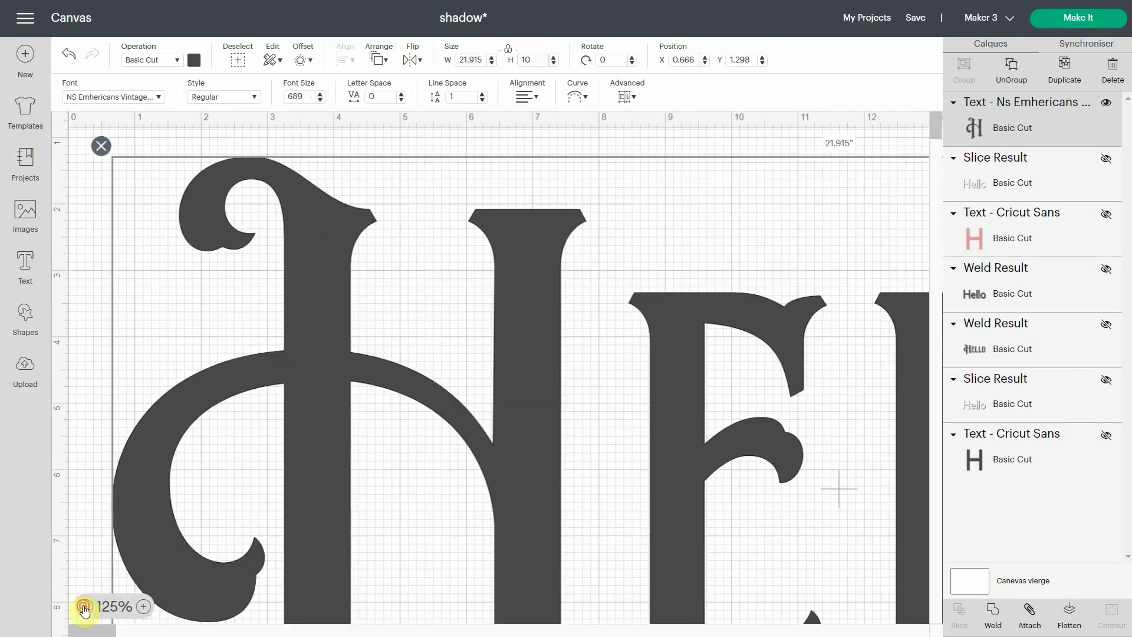
{"action": "left_click", "coordinate": [85, 607]}
{"action": "left_click", "coordinate": [84, 607]}
{"action": "left_click", "coordinate": [84, 606]}
{"action": "left_click_drag", "start_coordinate": [348, 280], "coordinate": [394, 377]}
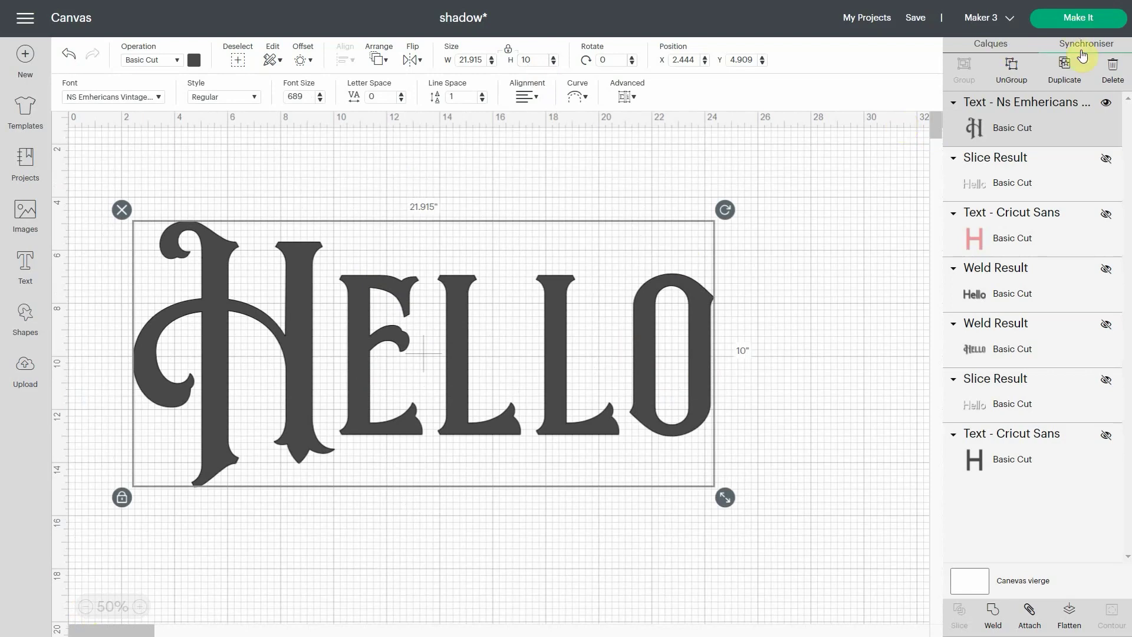
Step: Make two more copies of the vintage HELLO, centre all three, and nudge the third copy right
{"action": "left_click", "coordinate": [1069, 68]}
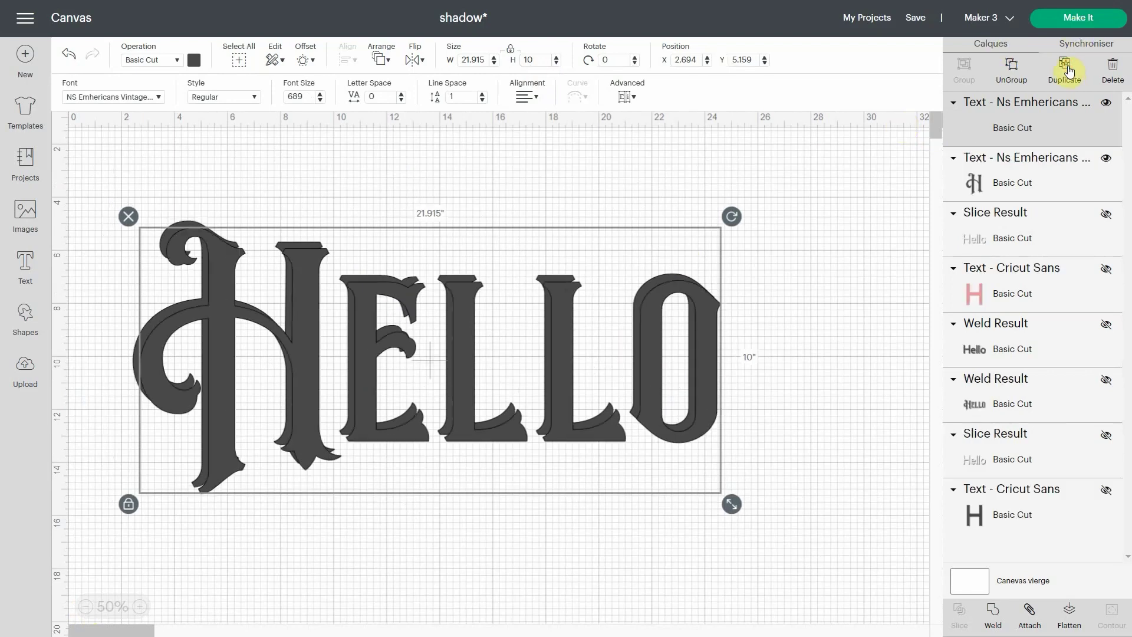
{"action": "left_click", "coordinate": [1069, 68]}
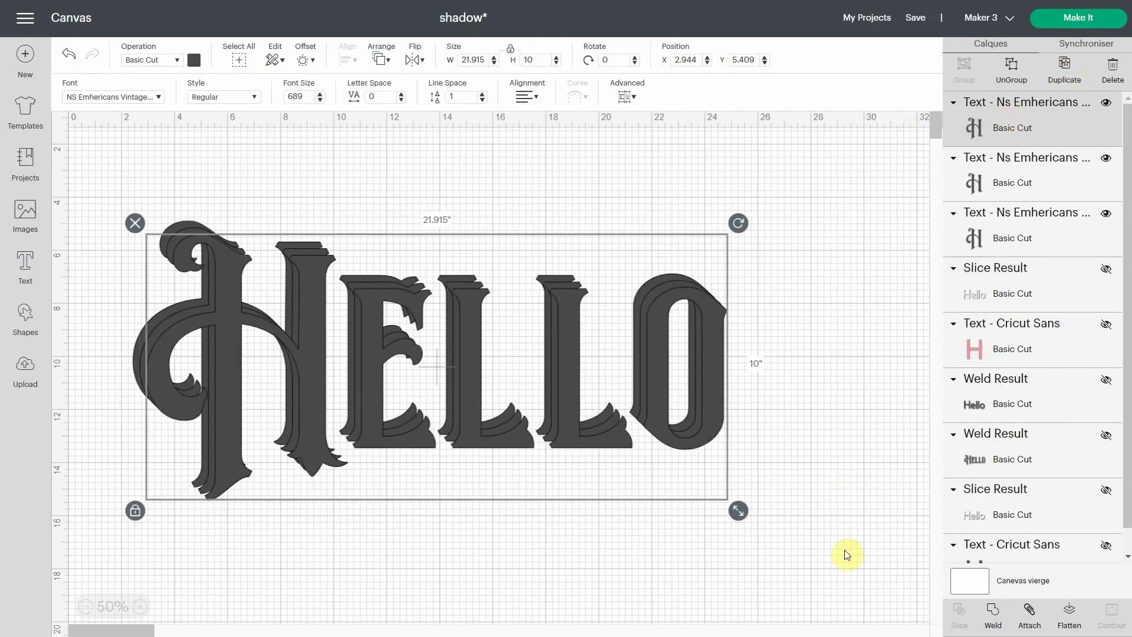
{"action": "left_click_drag", "start_coordinate": [847, 554], "coordinate": [134, 180]}
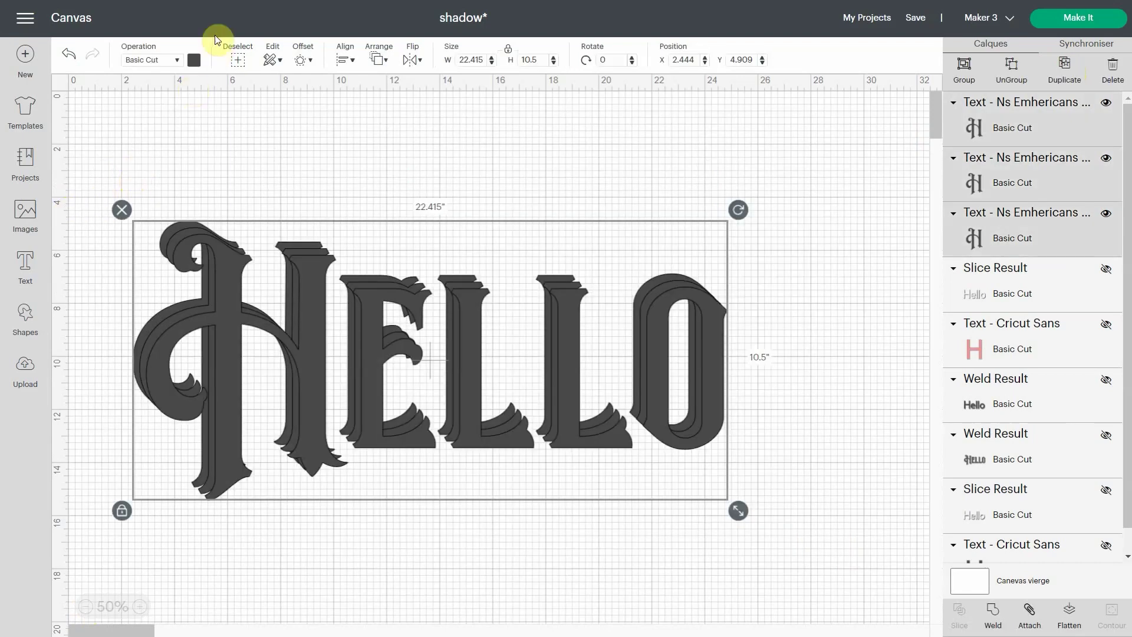
{"action": "left_click", "coordinate": [345, 59]}
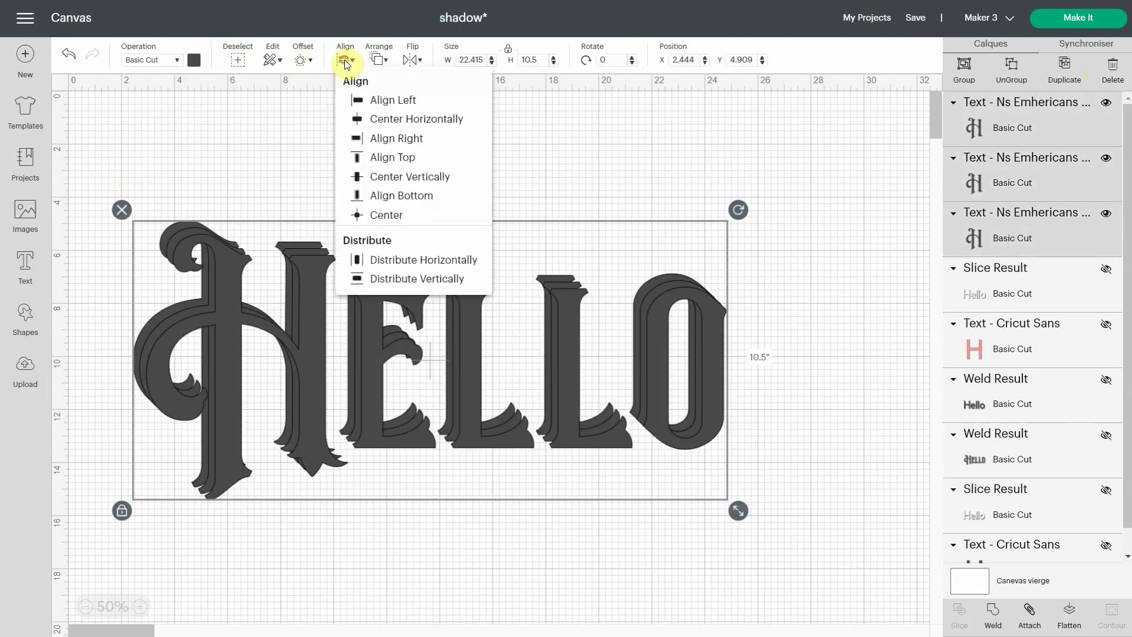
{"action": "left_click", "coordinate": [375, 223]}
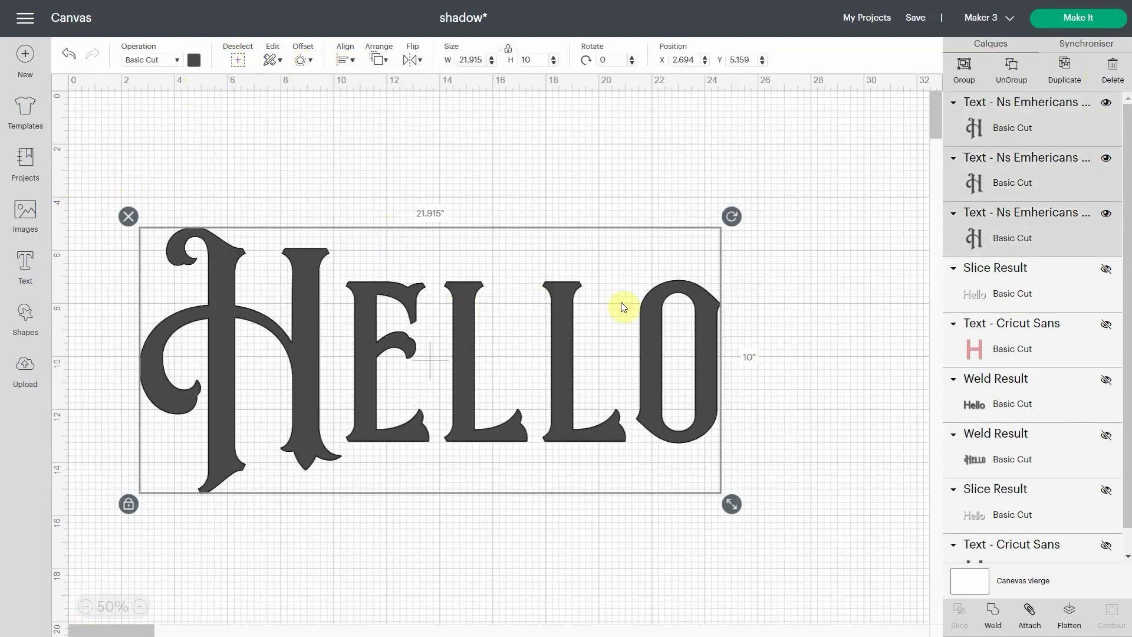
{"action": "left_click", "coordinate": [1010, 243]}
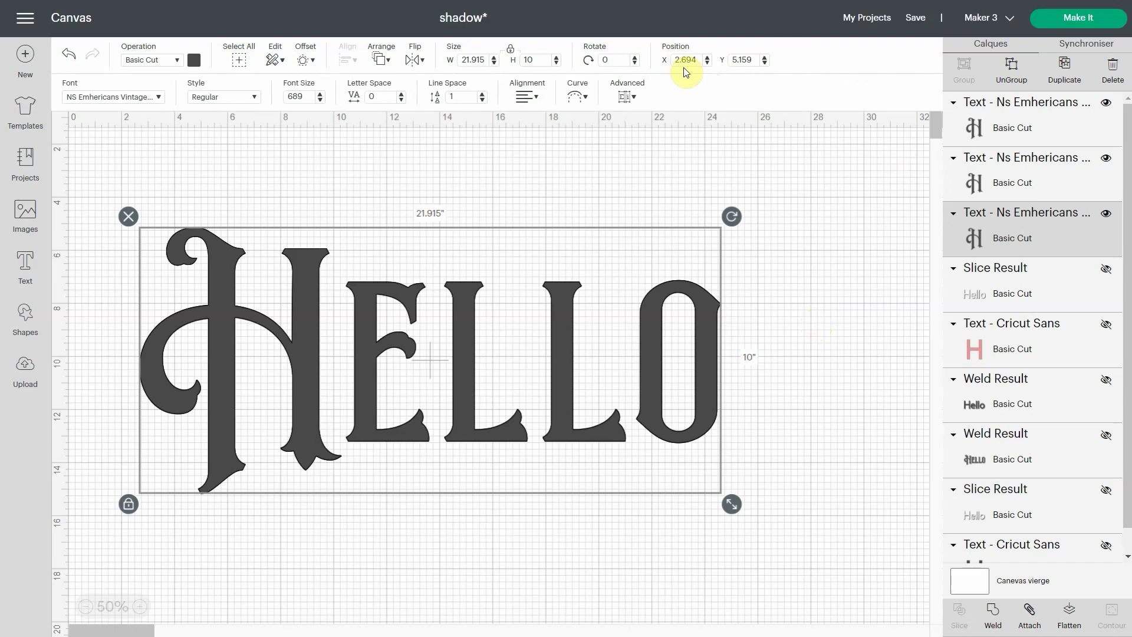
{"action": "key", "text": "Right"}
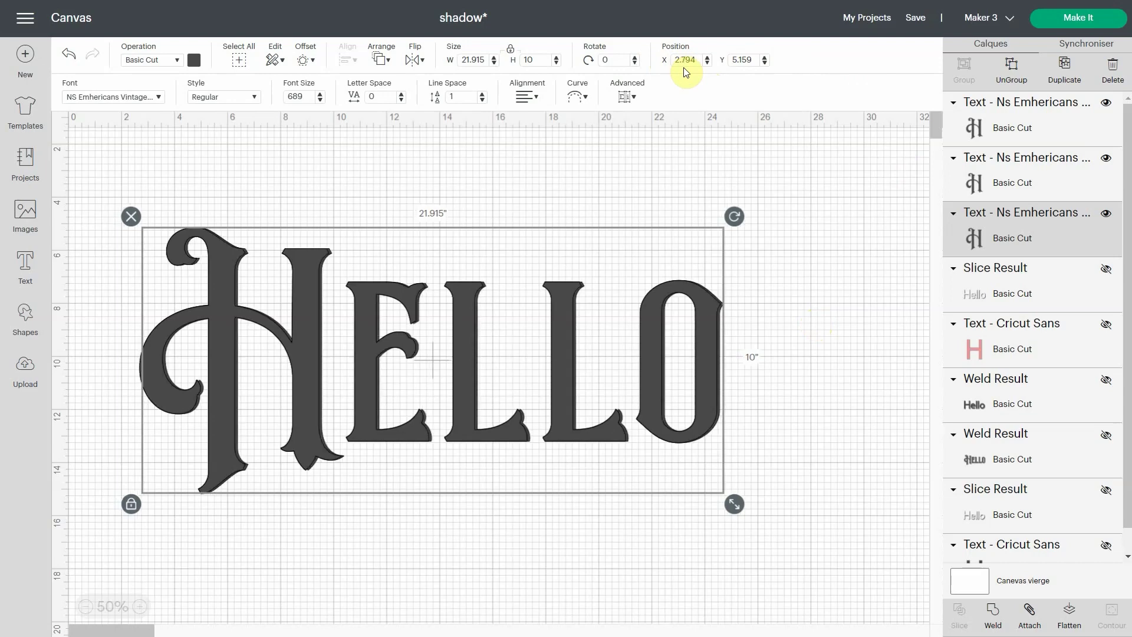
Step: Move the third HELLO copy to X 3.194, Y 5.659
{"action": "key", "text": "Right"}
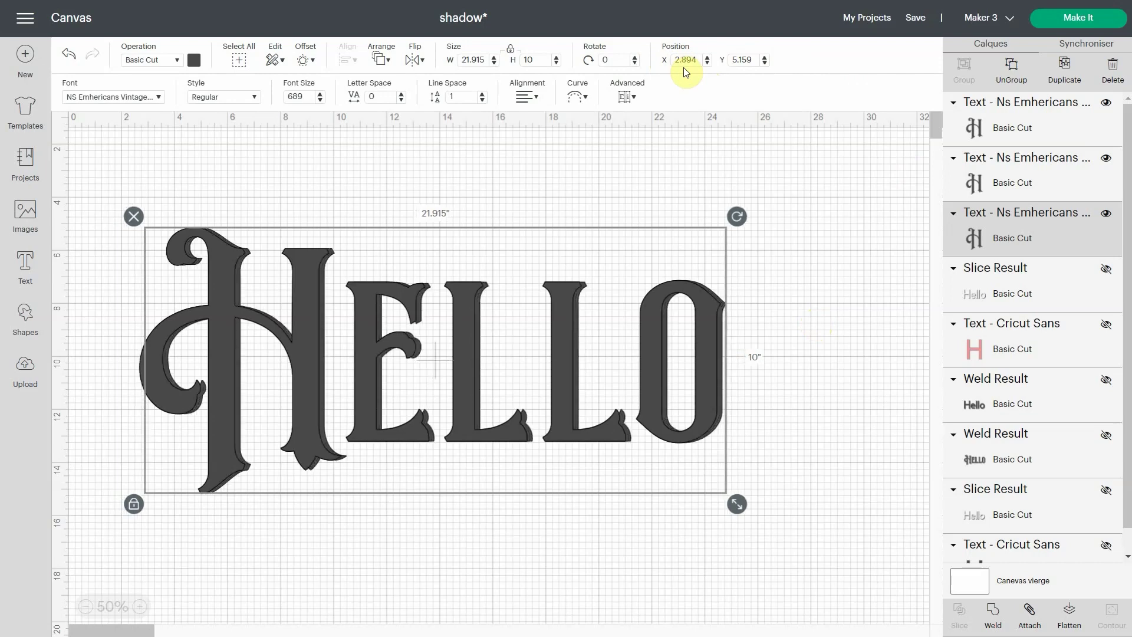
{"action": "key", "text": "Right"}
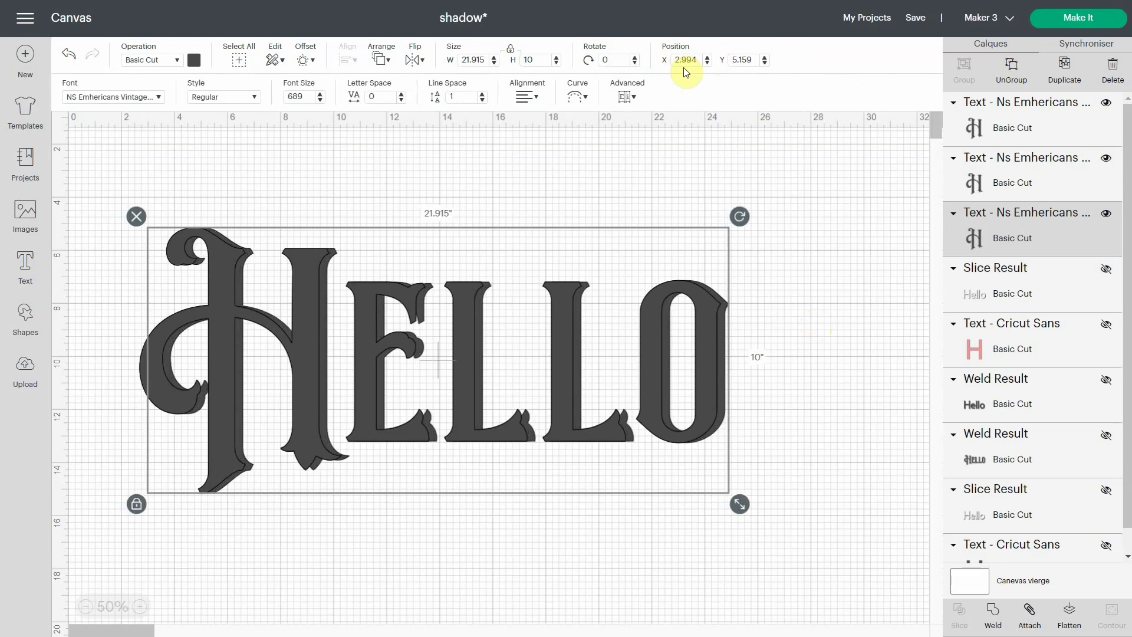
{"action": "key", "text": "Left"}
{"action": "key", "text": "Left"}
{"action": "key", "text": "Left"}
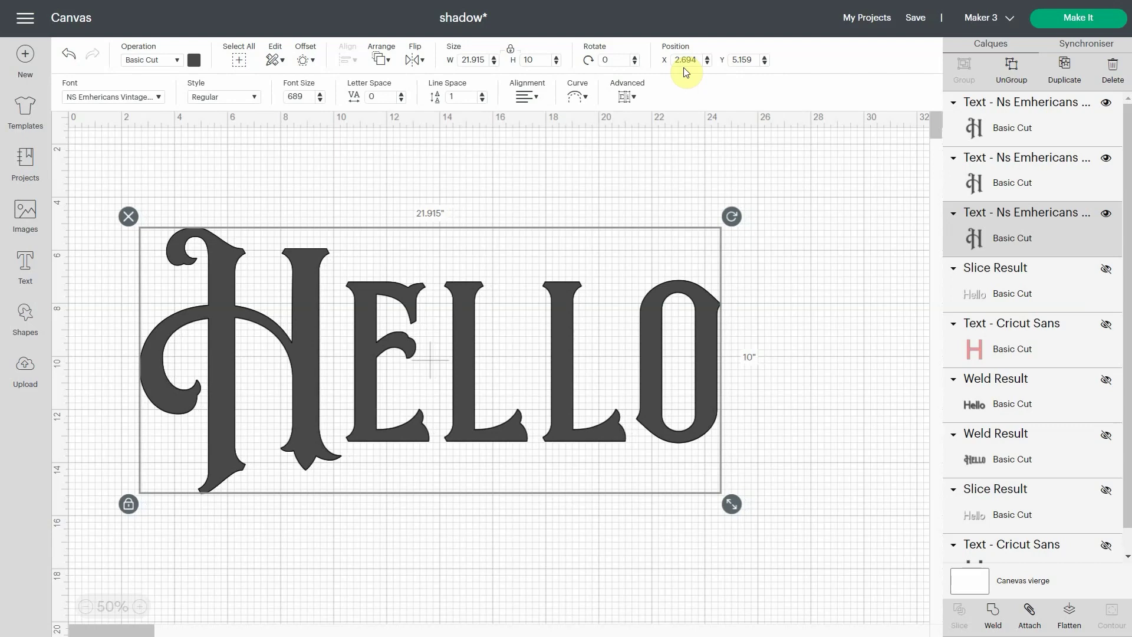
{"action": "key", "text": "Right"}
{"action": "key", "text": "Right"}
{"action": "key", "text": "Right"}
{"action": "key", "text": "Right"}
{"action": "key", "text": "Right"}
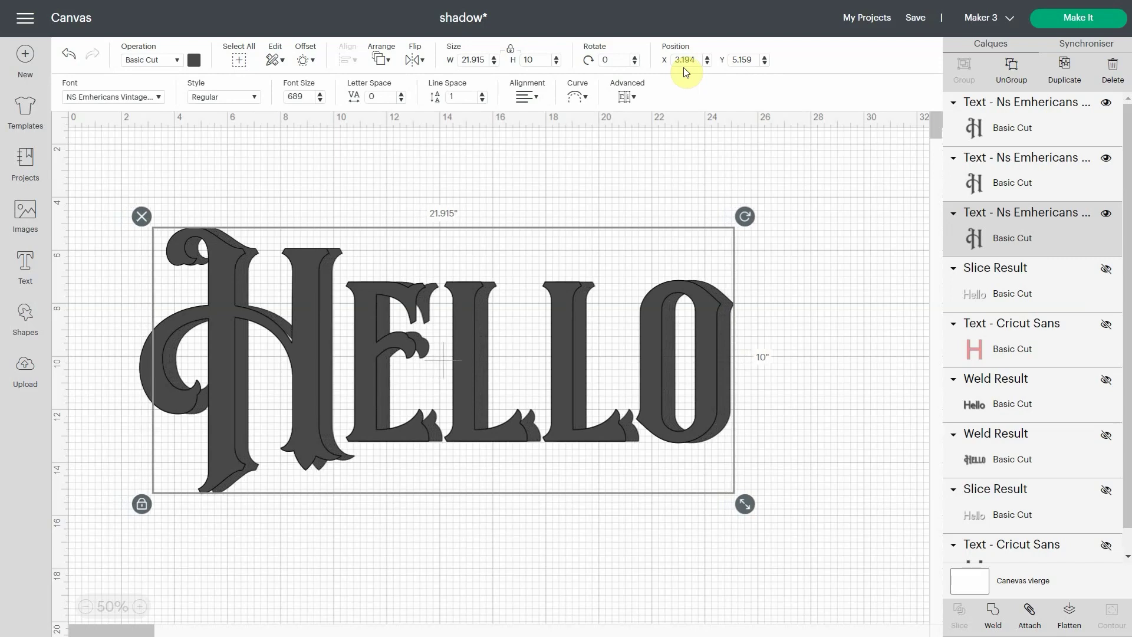
{"action": "key", "text": "Down"}
{"action": "key", "text": "Down"}
{"action": "key", "text": "Down"}
{"action": "key", "text": "Down"}
{"action": "key", "text": "Down"}
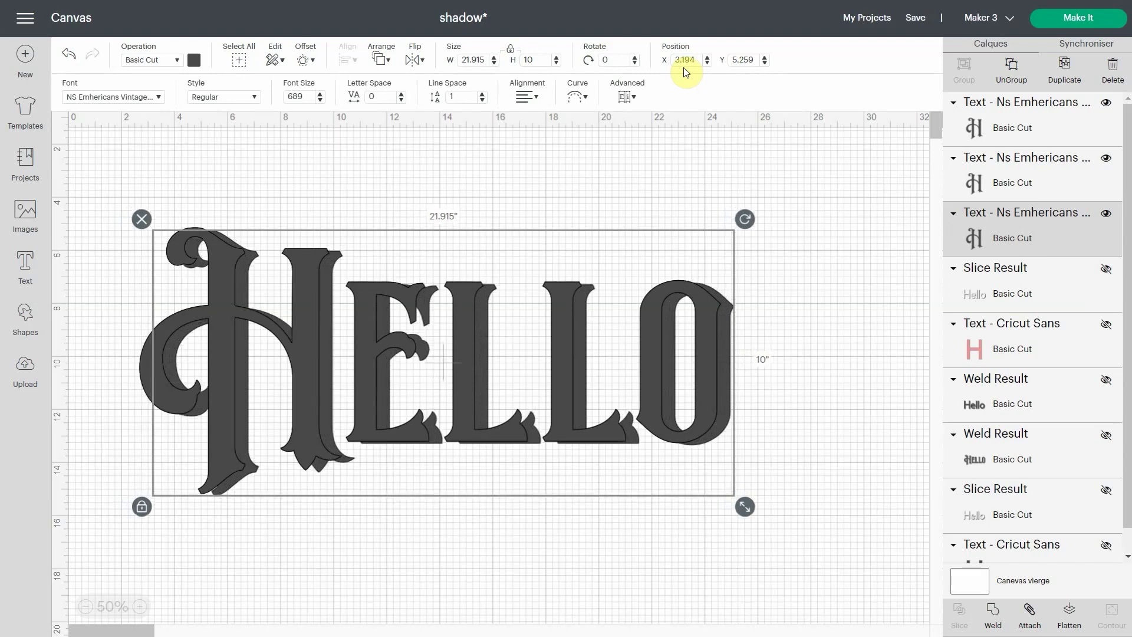
Step: Move the second HELLO copy to X 2.994, Y 5.459
{"action": "left_click", "coordinate": [1010, 182]}
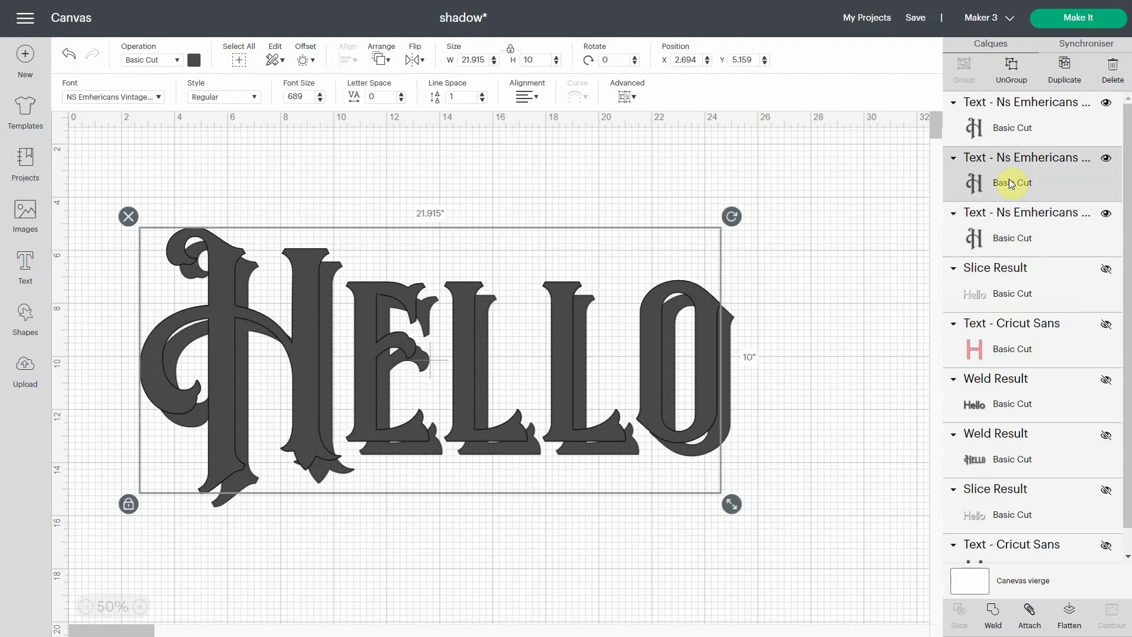
{"action": "key", "text": "Right"}
{"action": "key", "text": "Right"}
{"action": "key", "text": "Right"}
{"action": "key", "text": "Down"}
{"action": "key", "text": "Down"}
{"action": "key", "text": "Down"}
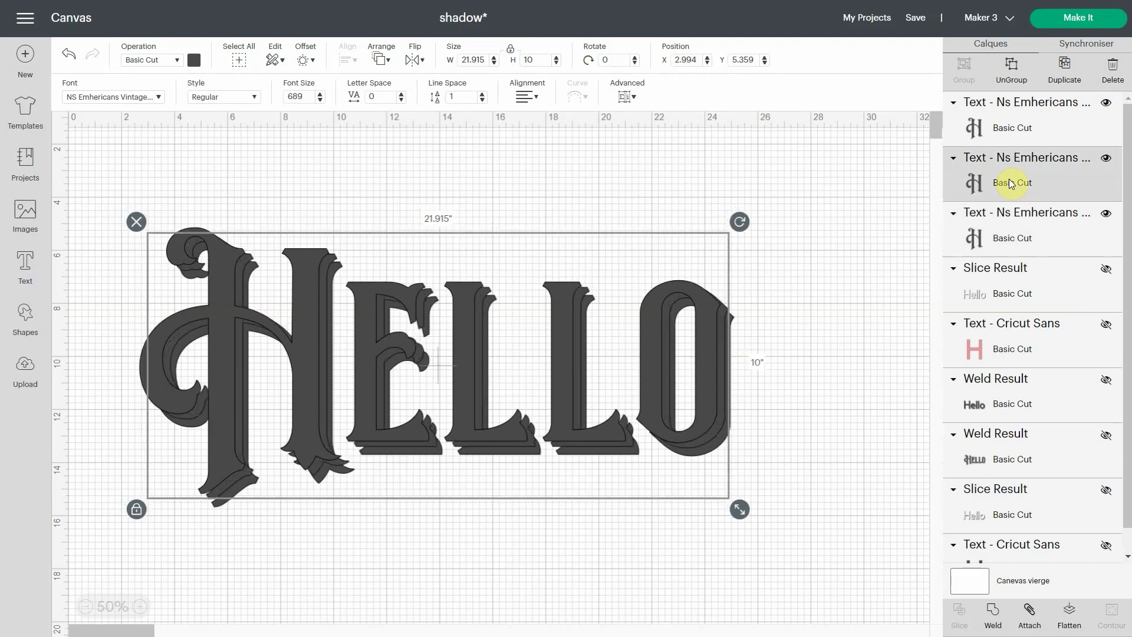
{"action": "left_click", "coordinate": [140, 607]}
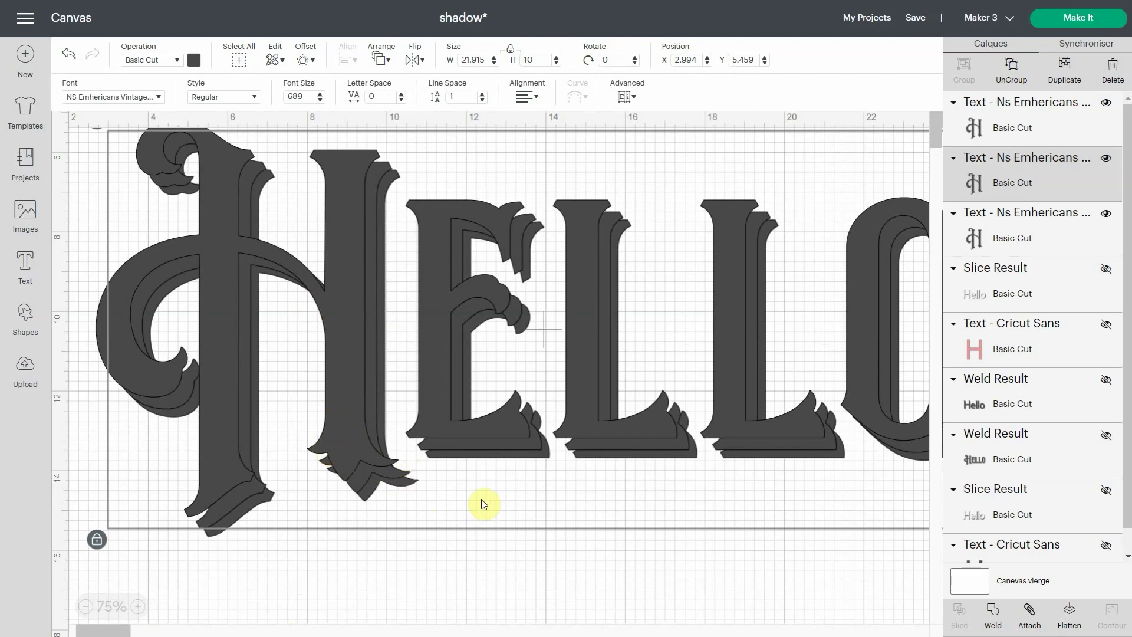
Step: Change the middle HELLO copy's colour to white
{"action": "scroll", "coordinate": [480, 500], "scroll_direction": "down", "scroll_amount": 1}
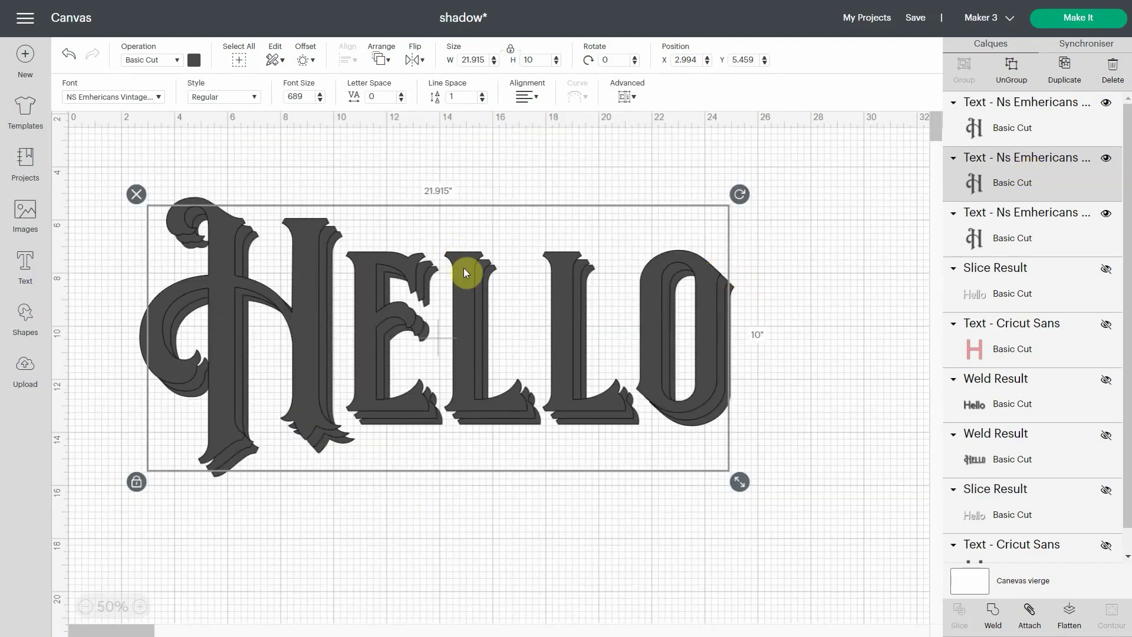
{"action": "left_click", "coordinate": [194, 62]}
{"action": "left_click", "coordinate": [210, 197]}
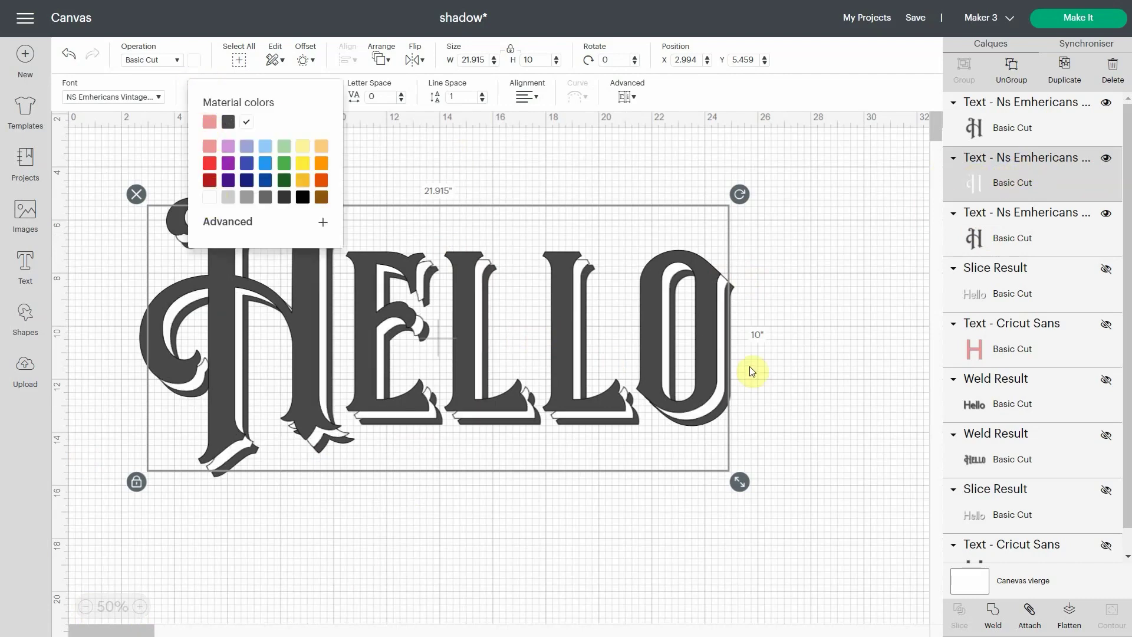
{"action": "left_click", "coordinate": [783, 389]}
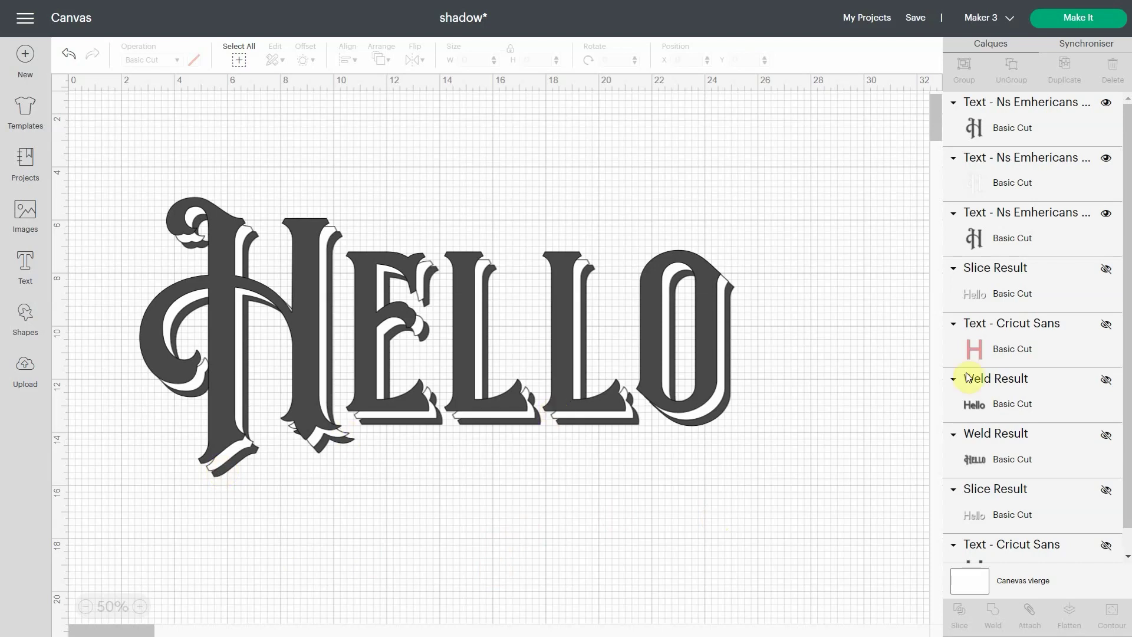
Step: Check the white copy's placement, keeping it at X 2.994, Y 5.459
{"action": "left_click", "coordinate": [85, 609]}
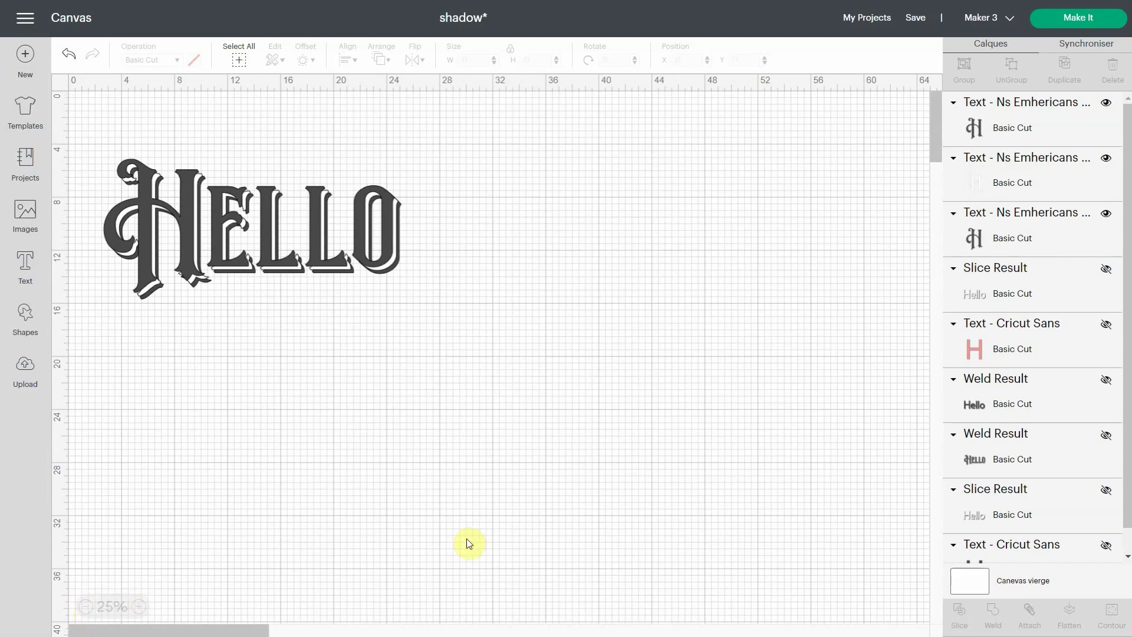
{"action": "left_click", "coordinate": [1003, 184]}
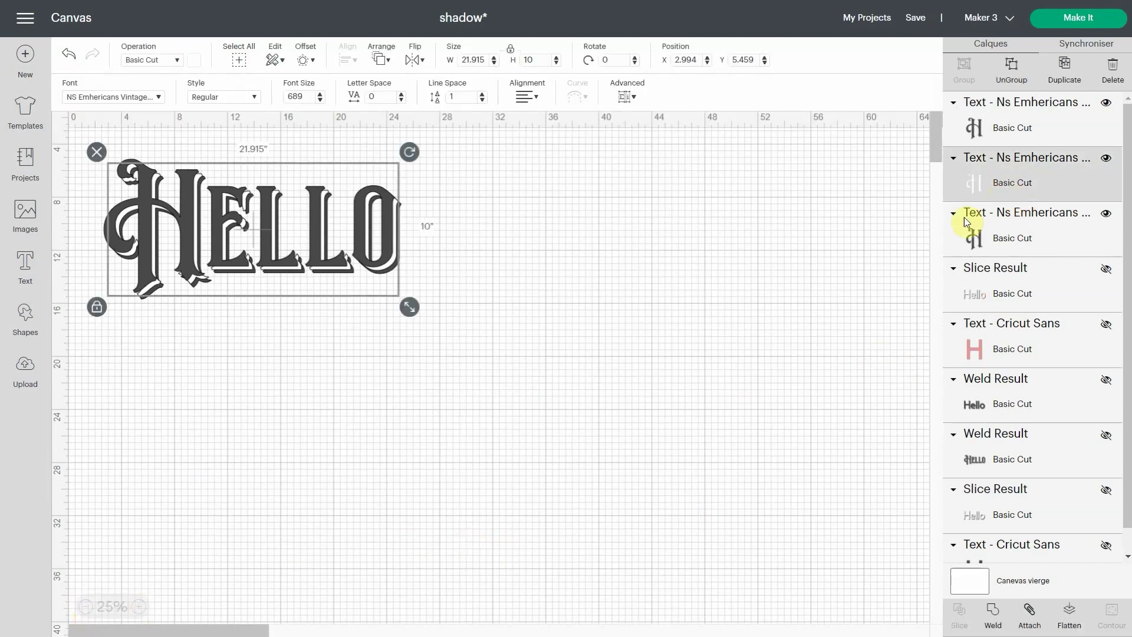
{"action": "left_click", "coordinate": [142, 606]}
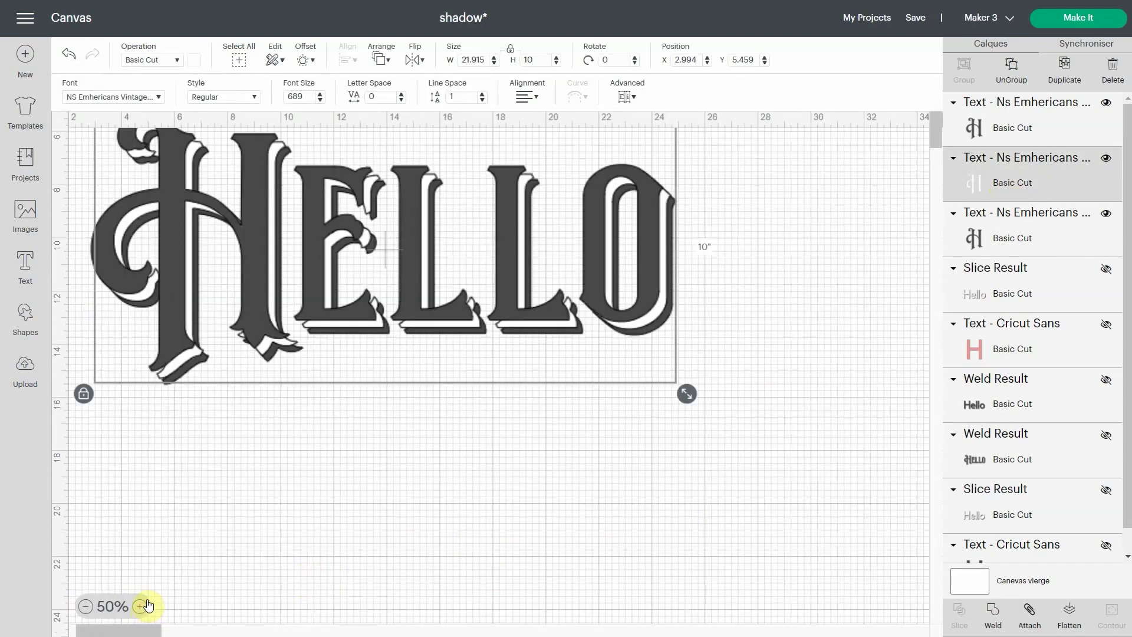
{"action": "key", "text": "Right"}
{"action": "key", "text": "Left"}
{"action": "key", "text": "Left"}
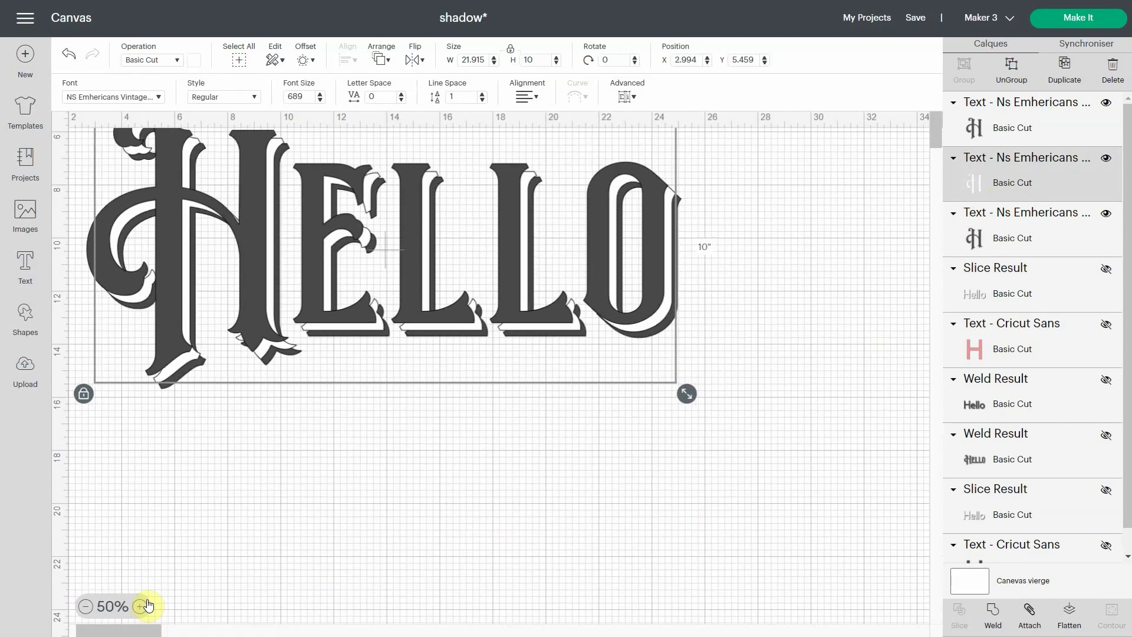
{"action": "key", "text": "Up"}
{"action": "key", "text": "Right"}
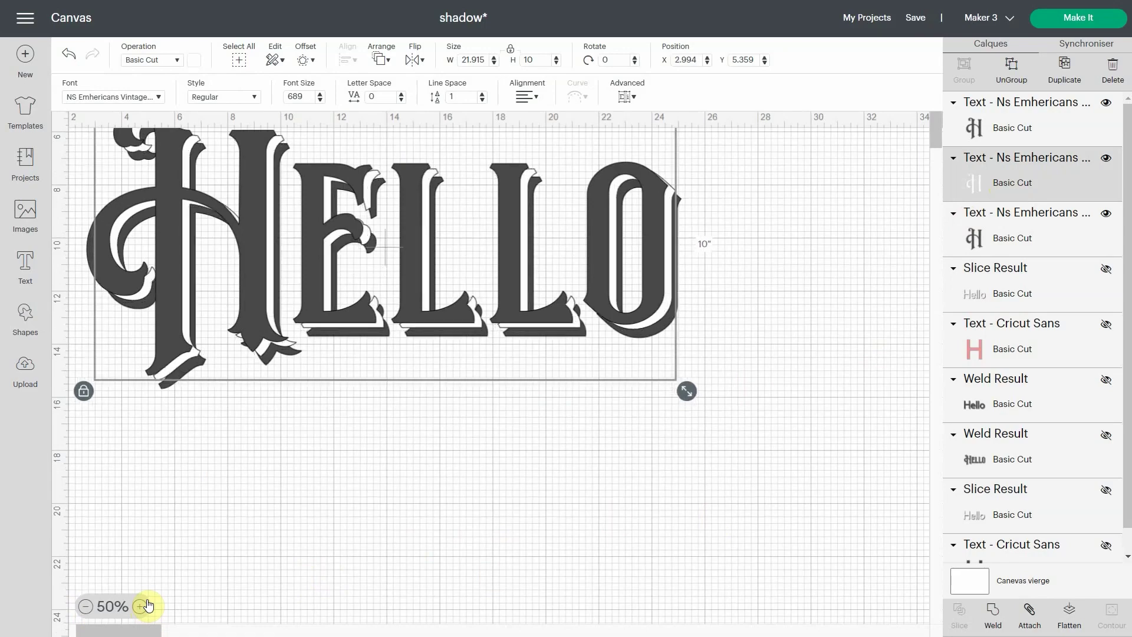
{"action": "key", "text": "Down"}
{"action": "scroll", "coordinate": [866, 405], "scroll_direction": "up", "scroll_amount": 3}
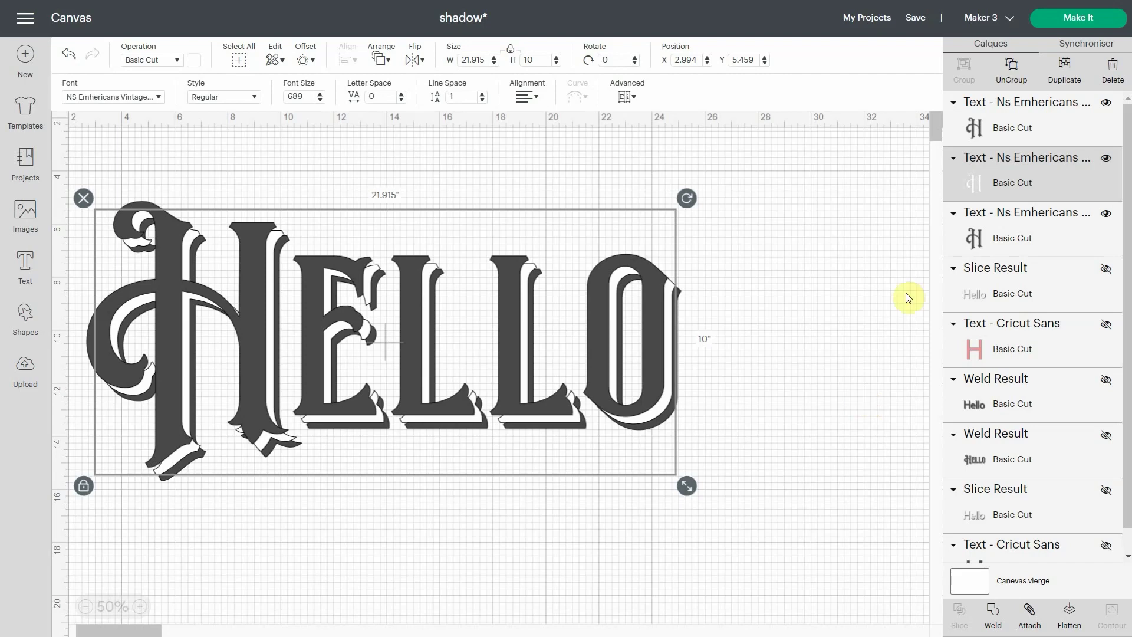
Step: Hide the top dark HELLO and slice the white copy against the shadow copy
{"action": "left_click", "coordinate": [1106, 105]}
{"action": "left_click", "coordinate": [1025, 183]}
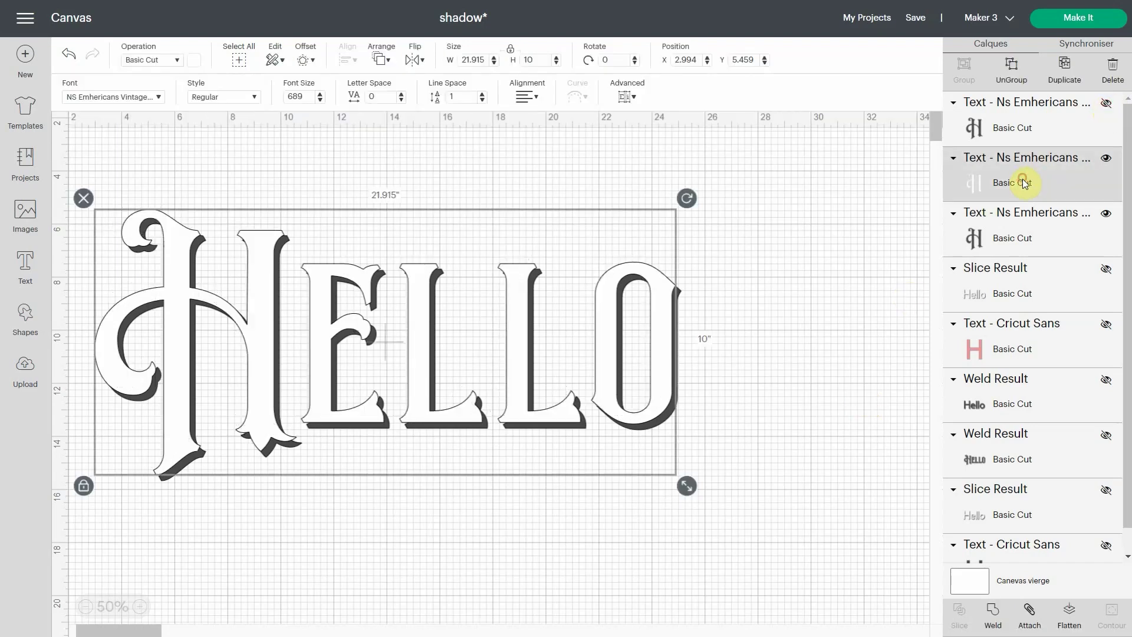
{"action": "left_click", "coordinate": [1017, 230], "text": "shift"}
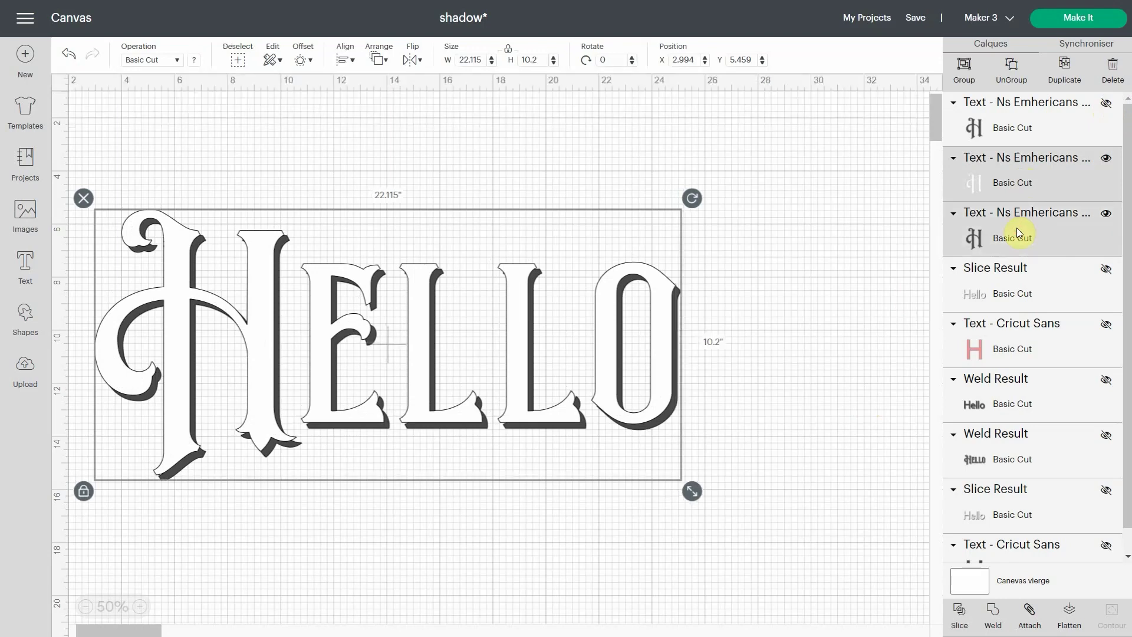
{"action": "left_click", "coordinate": [960, 615]}
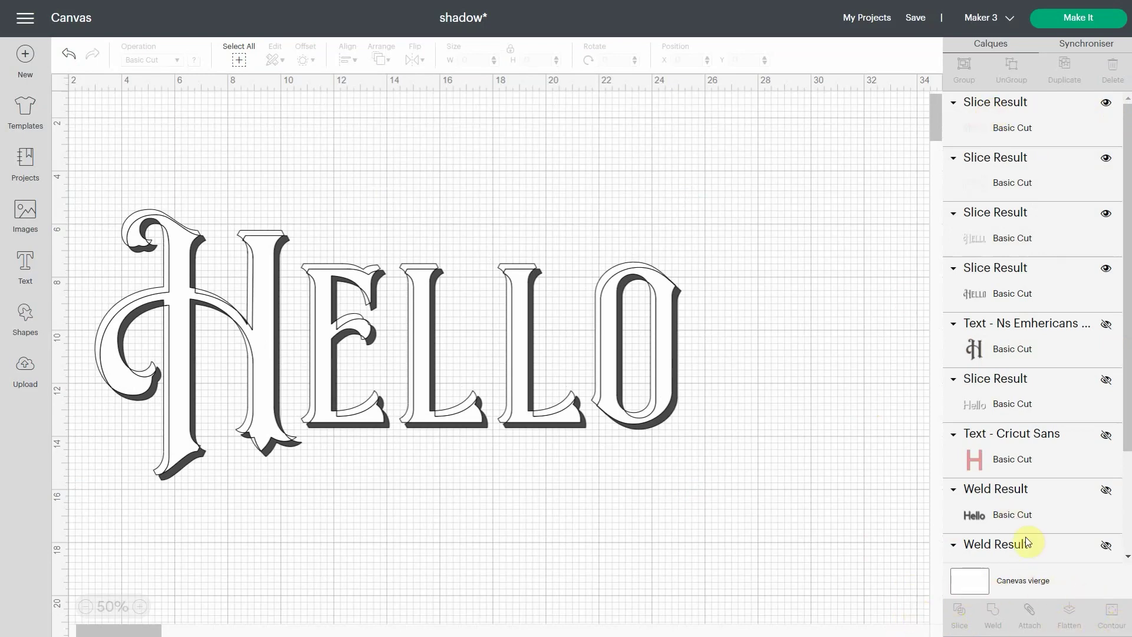
Step: Delete the two blank slice results and check the remaining shadow slice
{"action": "left_click", "coordinate": [1000, 125]}
{"action": "key", "text": "Delete"}
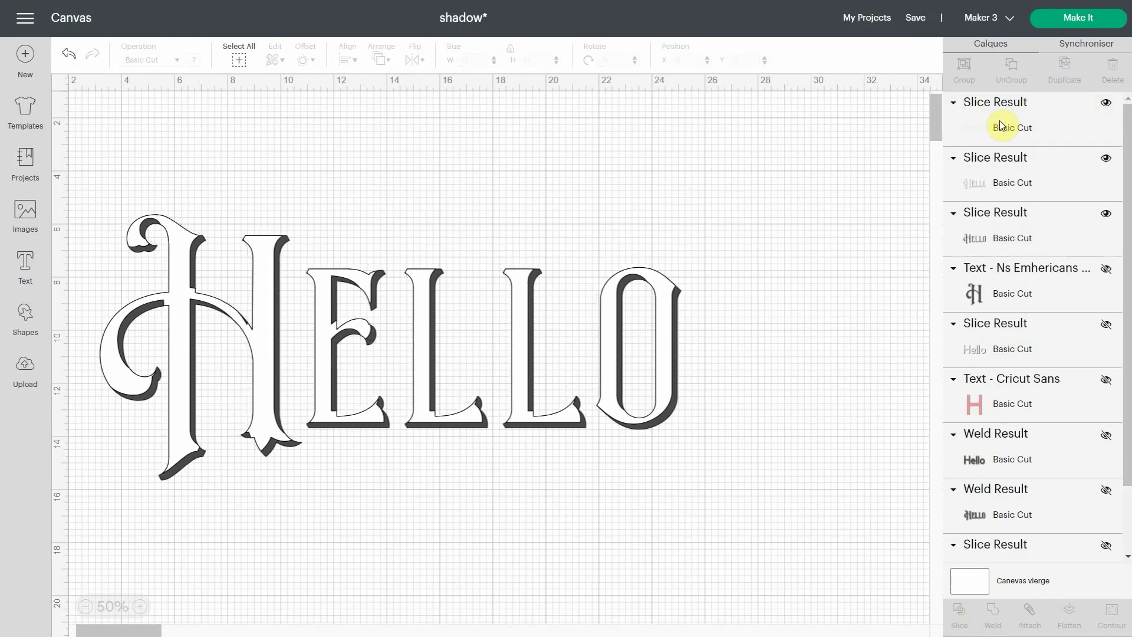
{"action": "left_click", "coordinate": [1000, 121]}
{"action": "key", "text": "Delete"}
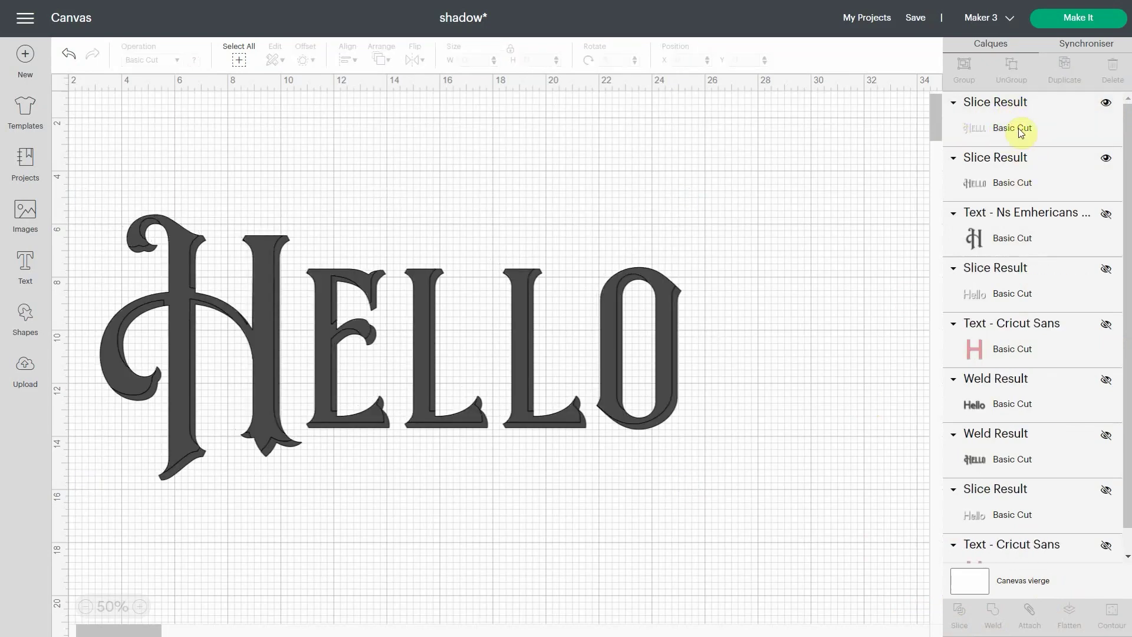
{"action": "left_click", "coordinate": [1107, 104]}
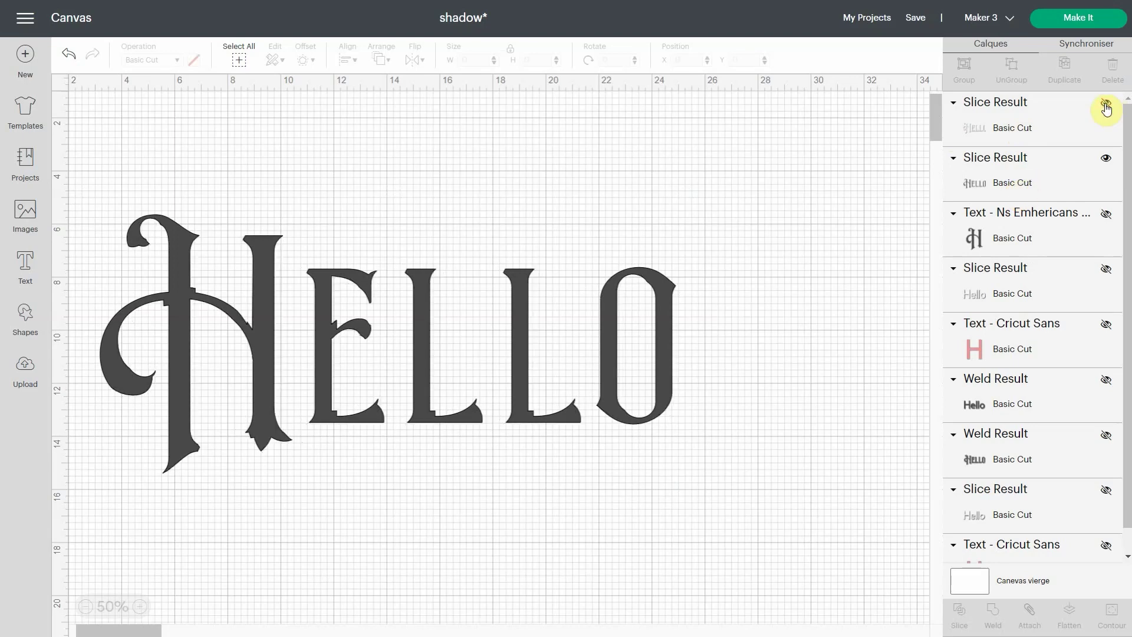
{"action": "left_click", "coordinate": [1106, 105]}
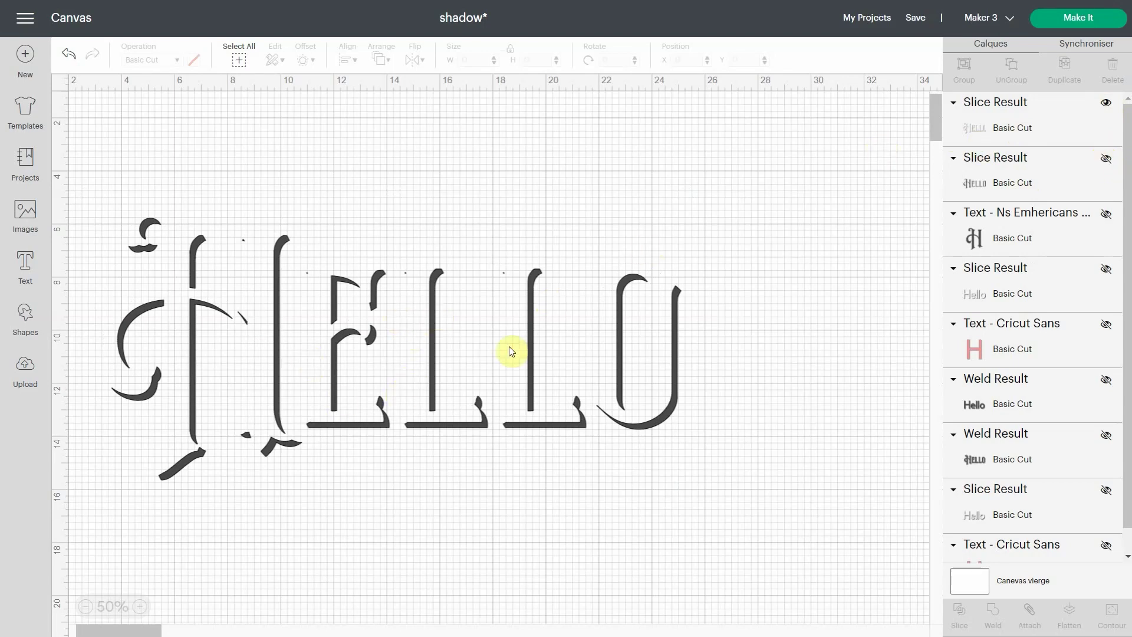
Step: Delete the leftover slice result and make the vintage HELLO text visible again
{"action": "left_click", "coordinate": [1034, 170]}
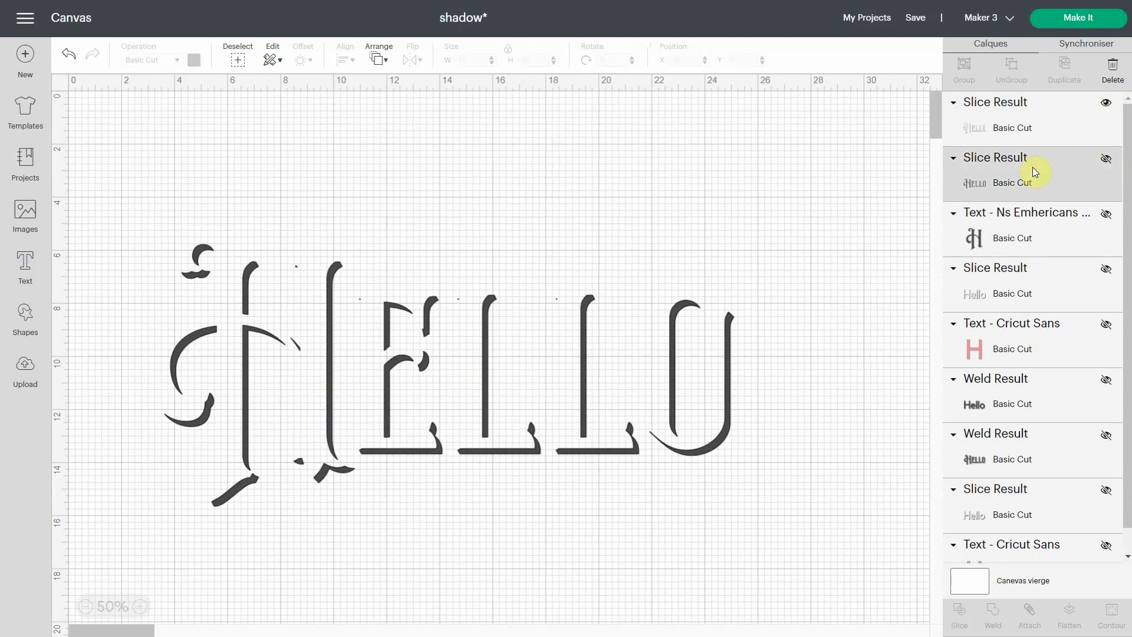
{"action": "key", "text": "Delete"}
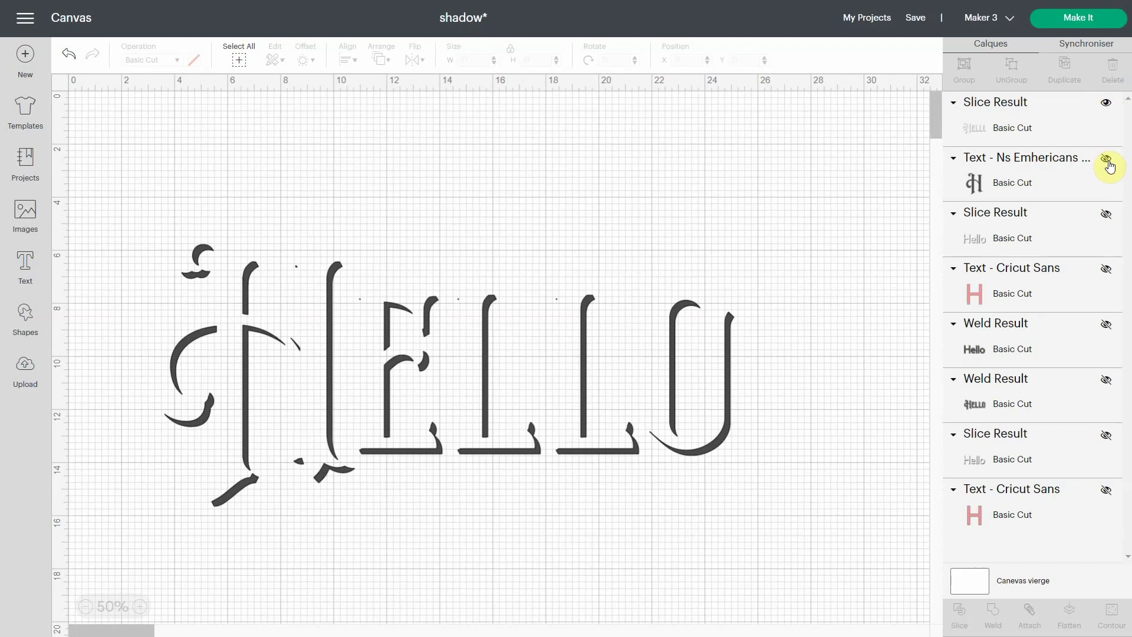
{"action": "left_click", "coordinate": [1107, 162]}
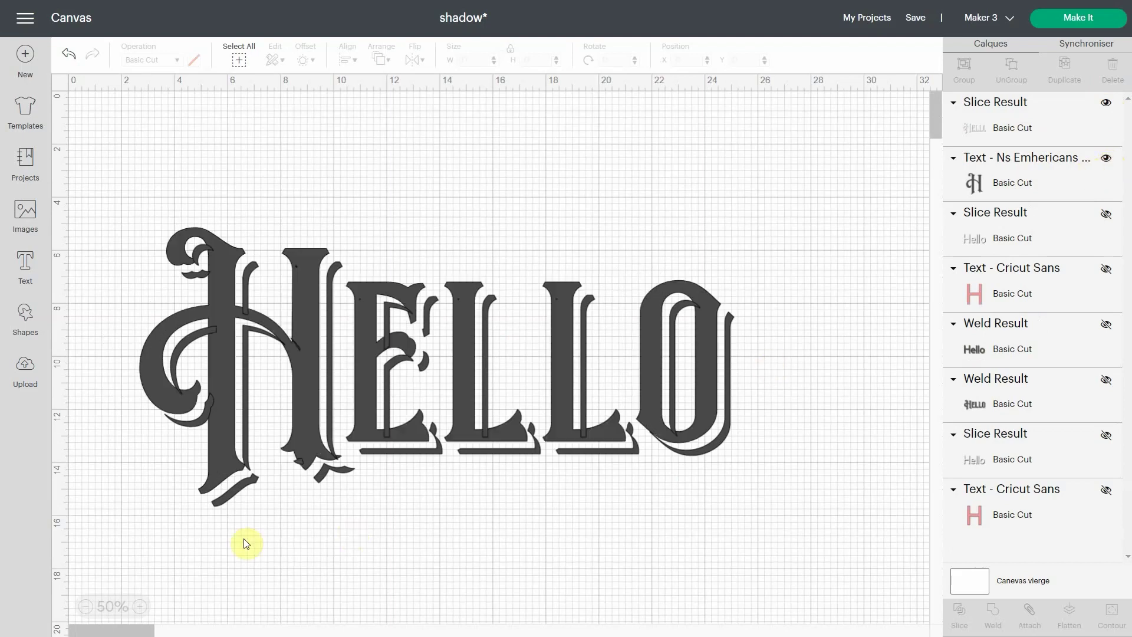
{"action": "left_click", "coordinate": [139, 607]}
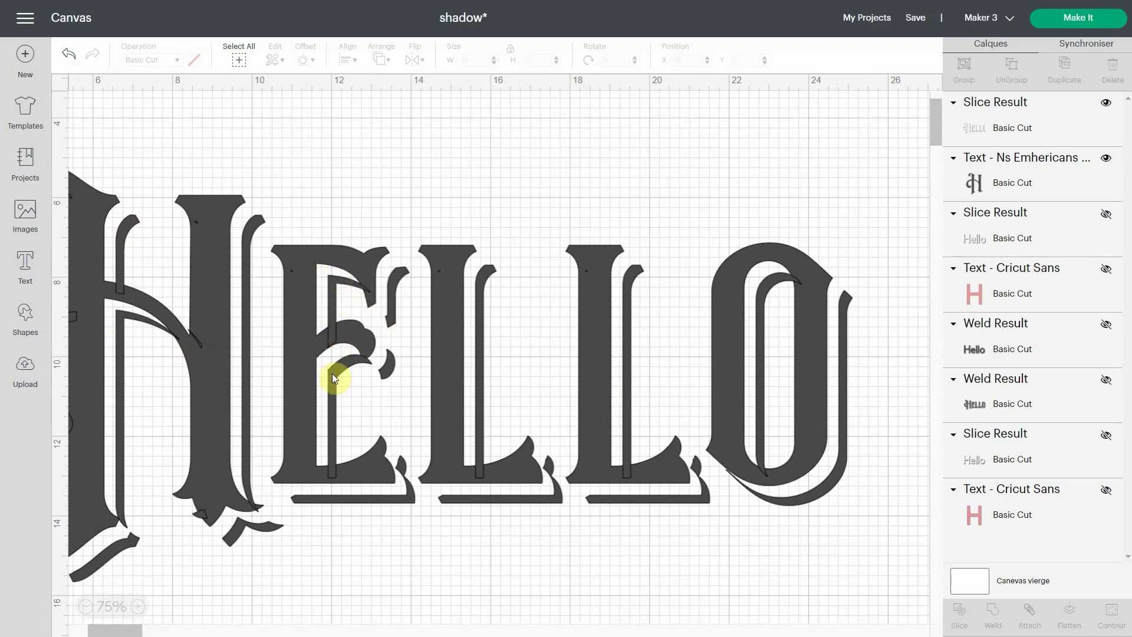
Step: Weld the vintage HELLO text and its shadow slivers into one shape
{"action": "left_click_drag", "start_coordinate": [857, 565], "coordinate": [111, 313]}
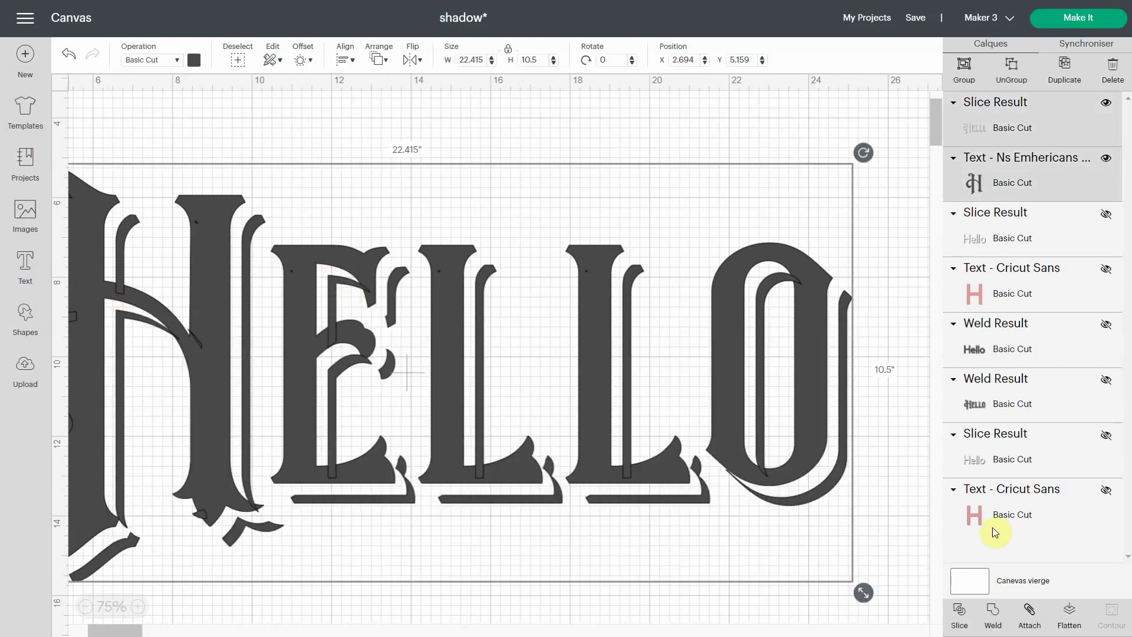
{"action": "left_click", "coordinate": [999, 620]}
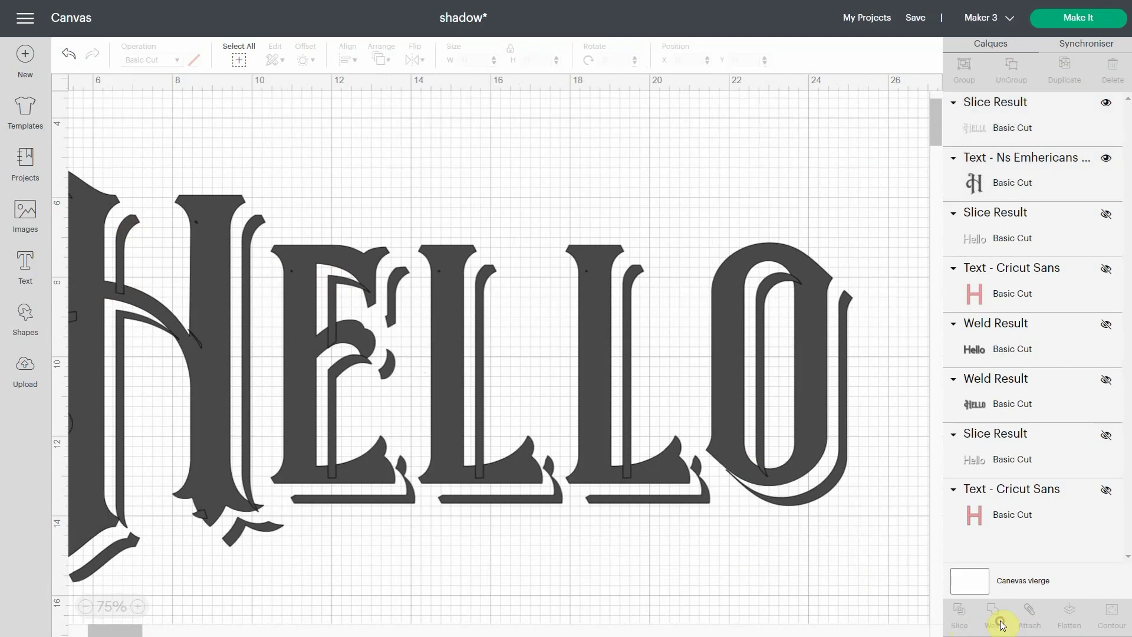
{"action": "left_click_drag", "start_coordinate": [112, 630], "coordinate": [97, 629]}
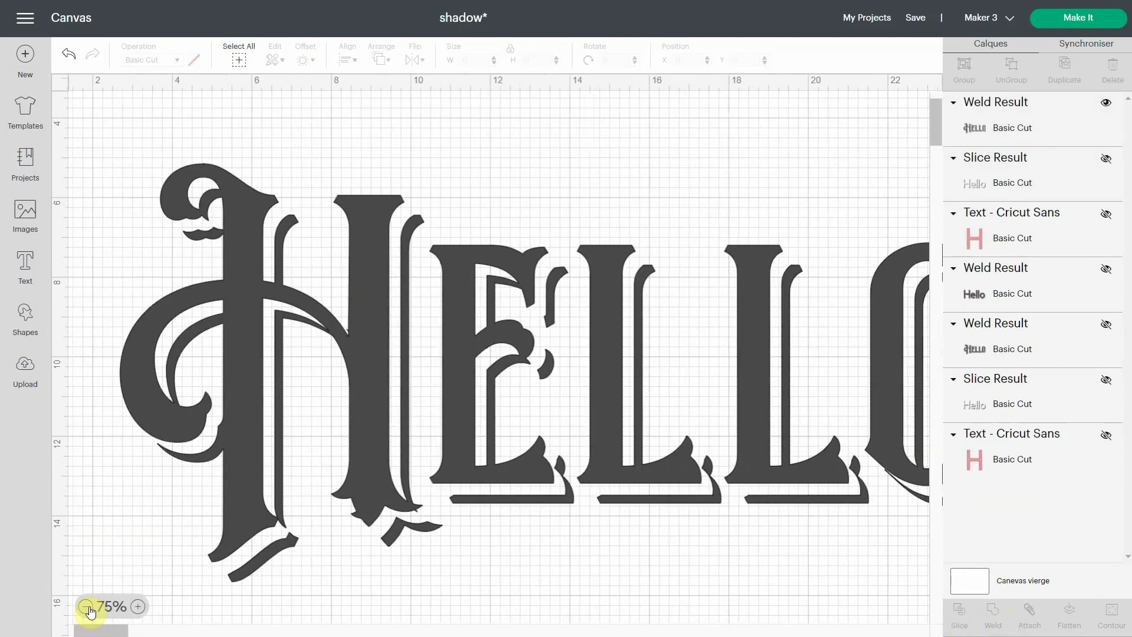
Step: Resize the welded HELLO to 6.082 × 2.849 in
{"action": "left_click", "coordinate": [86, 607]}
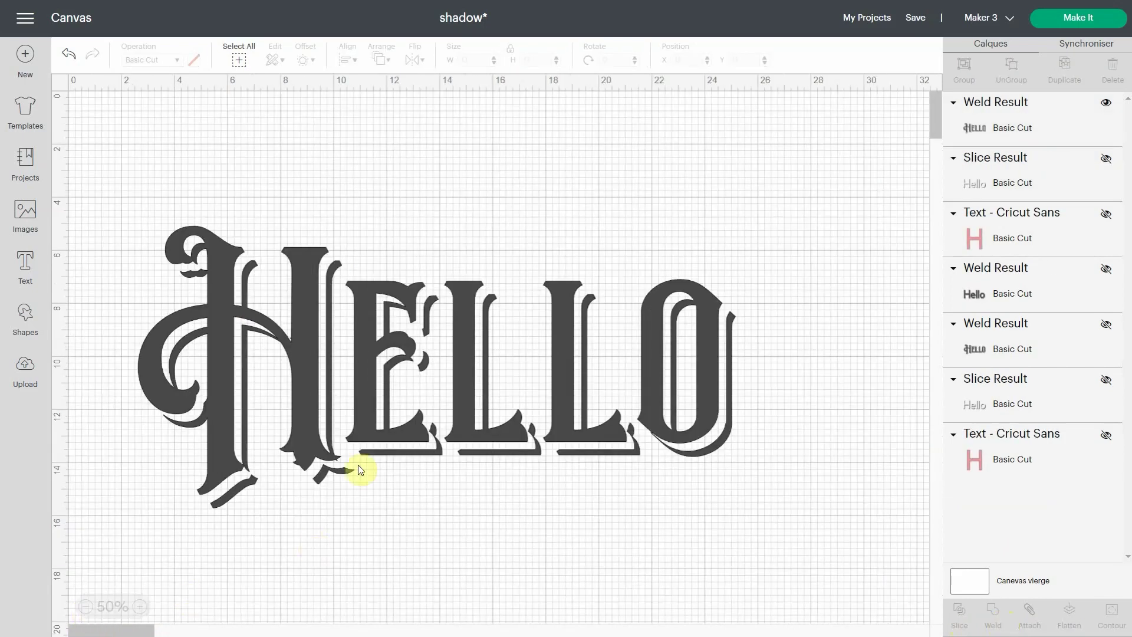
{"action": "left_click", "coordinate": [358, 464]}
{"action": "left_click_drag", "start_coordinate": [745, 518], "coordinate": [241, 141]}
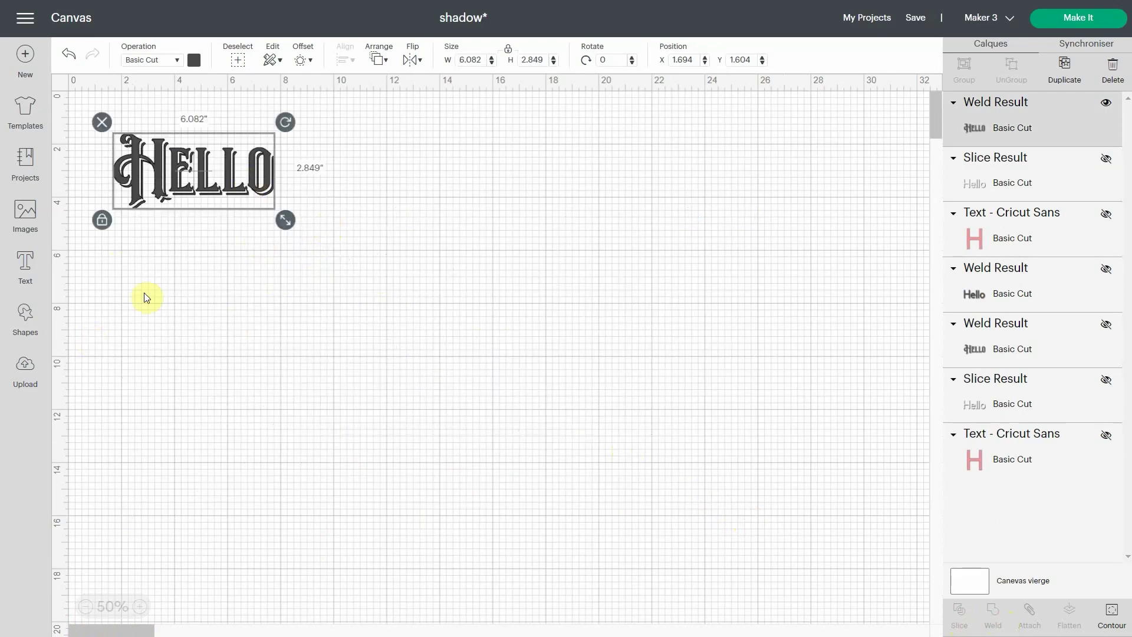
{"action": "left_click", "coordinate": [138, 608]}
{"action": "left_click", "coordinate": [138, 608]}
{"action": "left_click", "coordinate": [138, 609]}
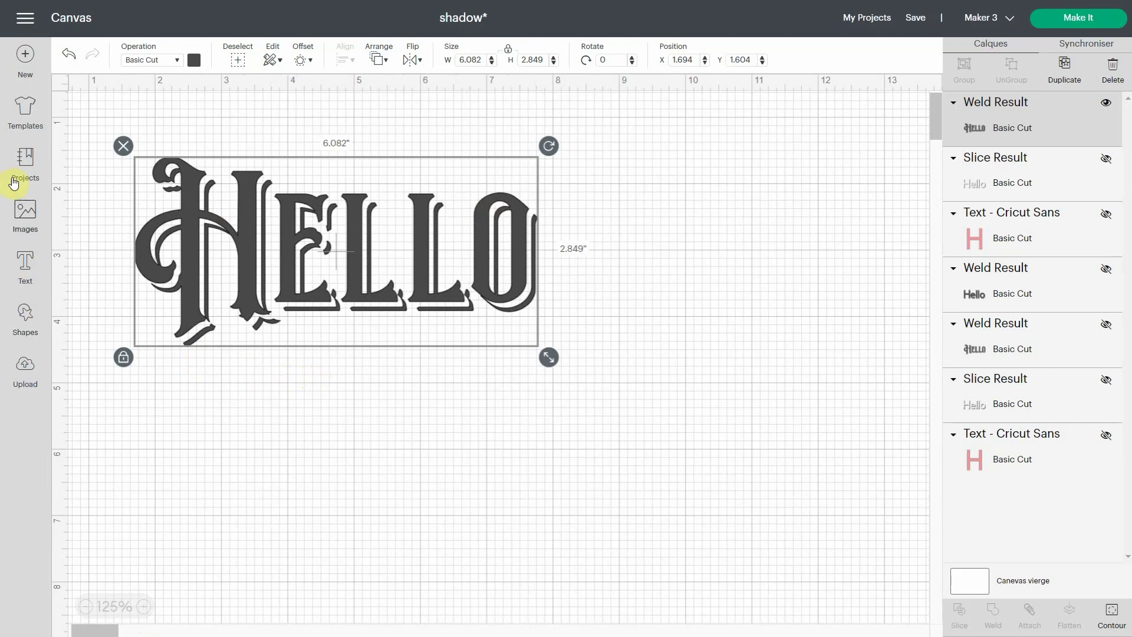
Step: Add a 'Hello' text below the first design, sized to 4.359 in wide
{"action": "left_click", "coordinate": [26, 273]}
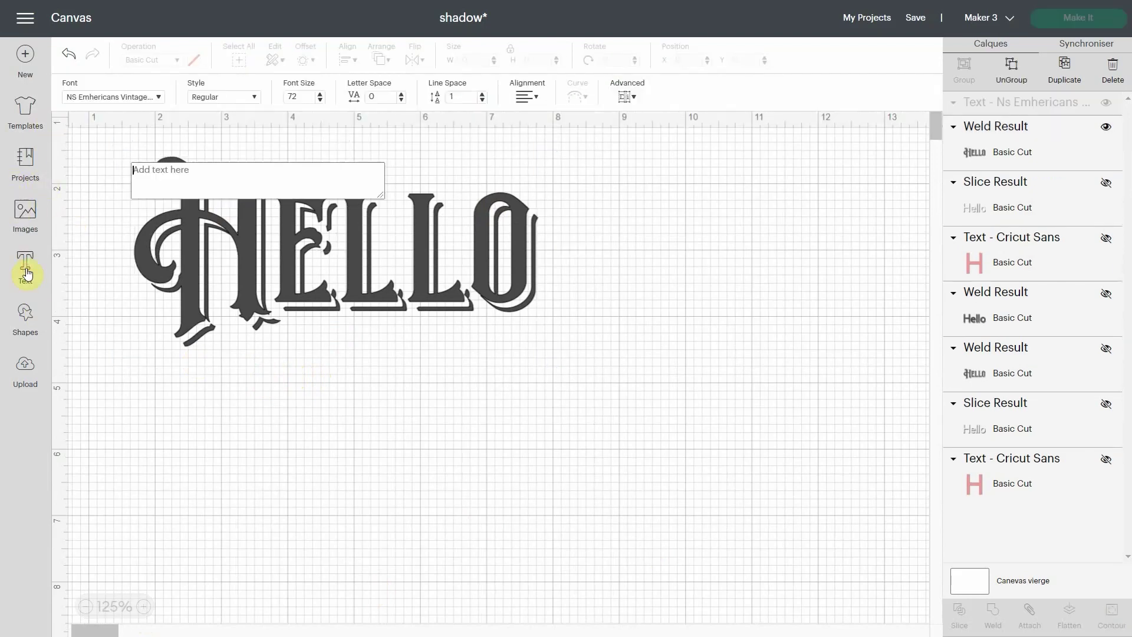
{"action": "type", "text": "Hr"}
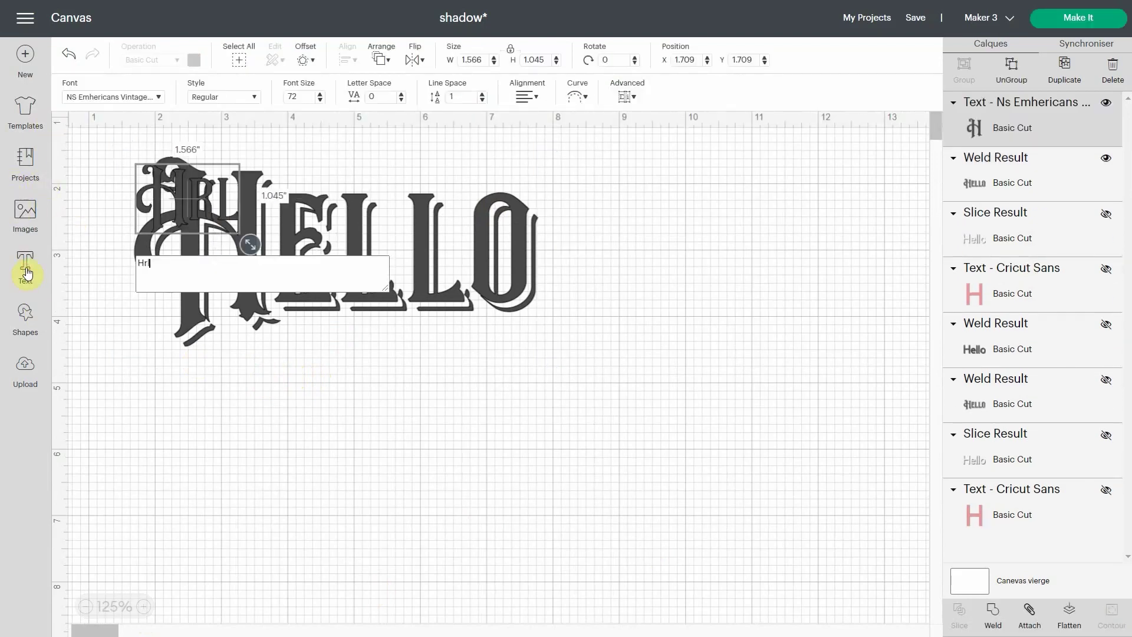
{"action": "type", "text": "l"}
{"action": "key", "text": "BackSpace"}
{"action": "key", "text": "BackSpace"}
{"action": "type", "text": "ello"}
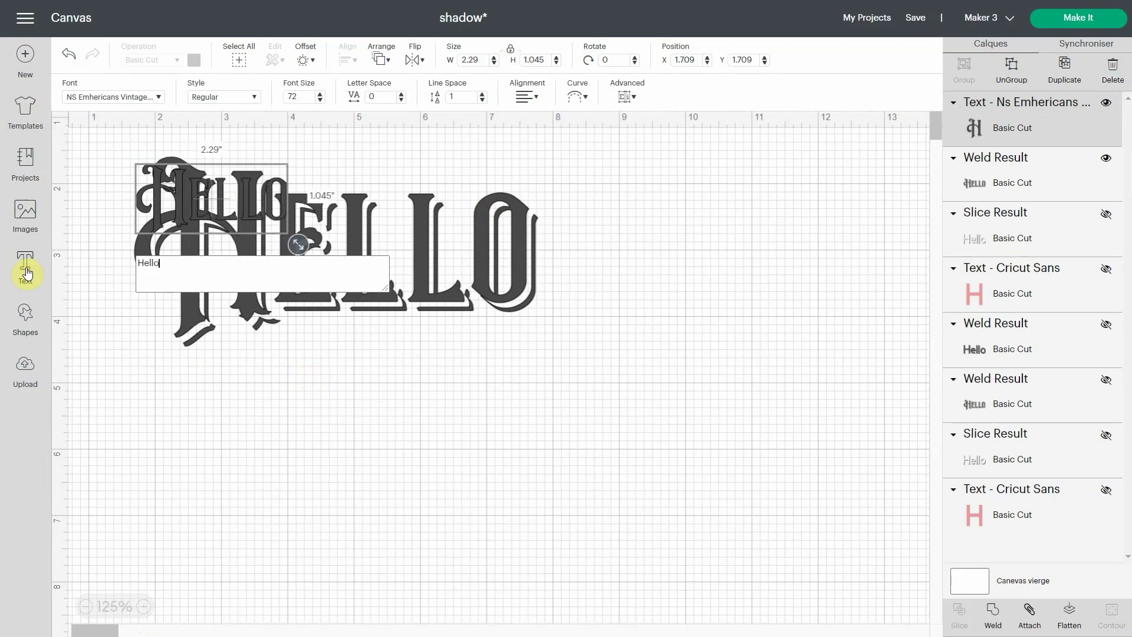
{"action": "left_click_drag", "start_coordinate": [189, 240], "coordinate": [313, 402]}
{"action": "left_click_drag", "start_coordinate": [382, 458], "coordinate": [475, 521]}
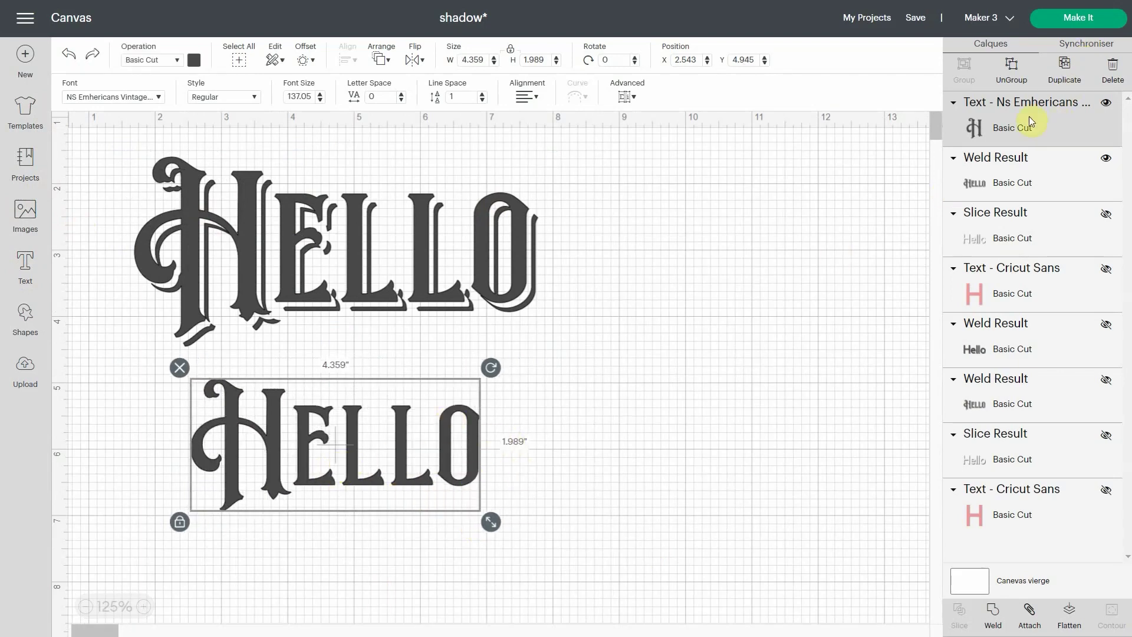
Step: Duplicate the new Hello and centre the three copies on each other
{"action": "left_click", "coordinate": [1066, 69]}
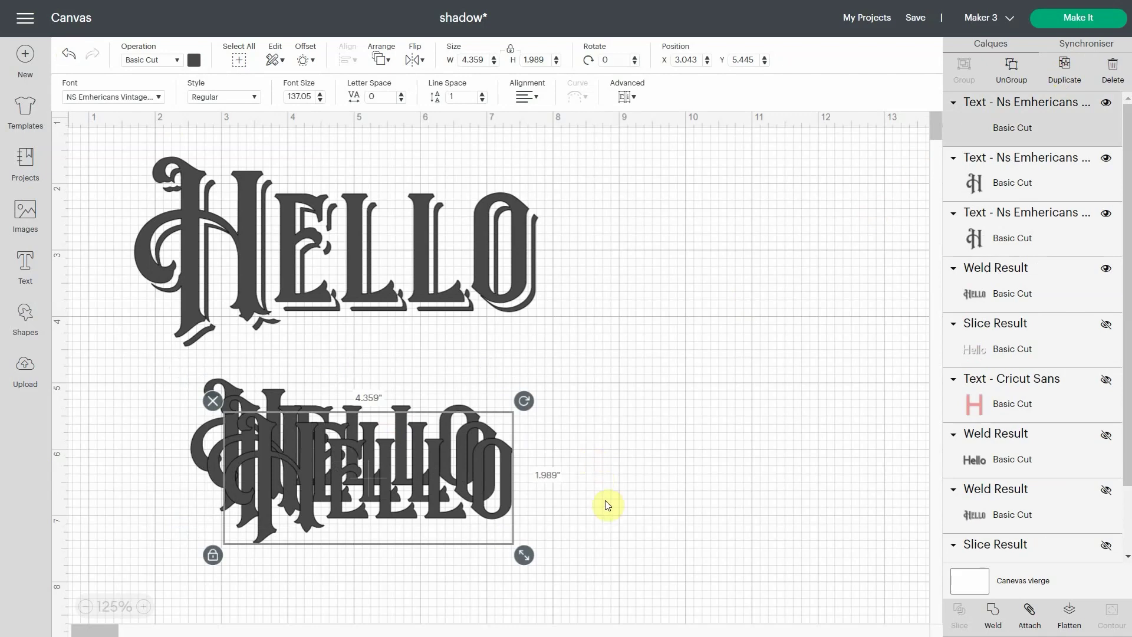
{"action": "left_click_drag", "start_coordinate": [593, 527], "coordinate": [377, 402]}
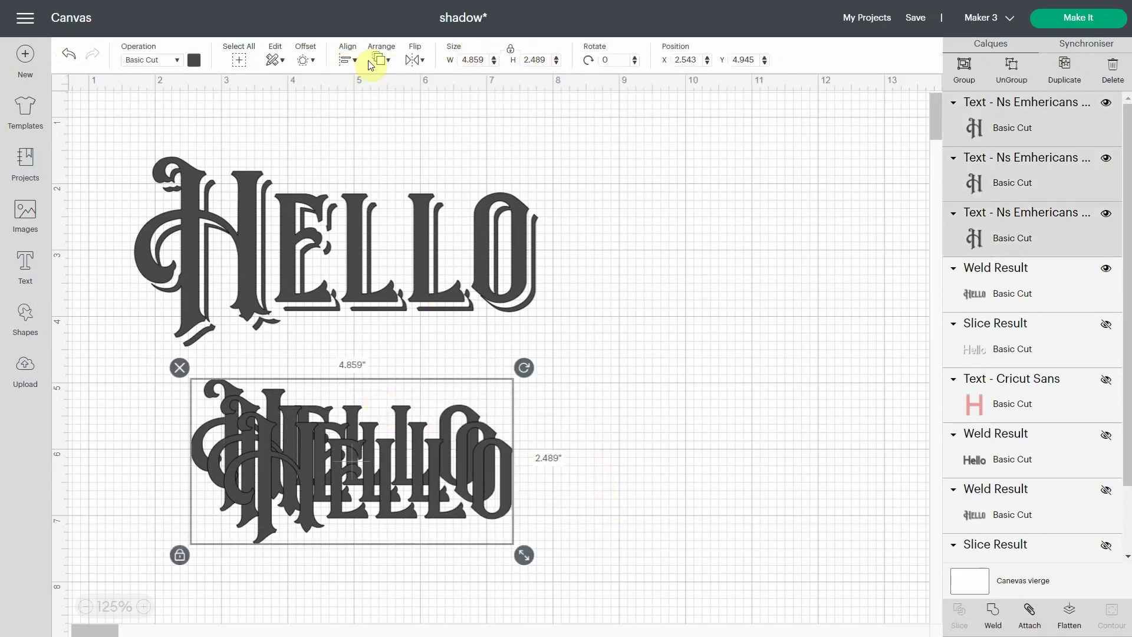
{"action": "left_click", "coordinate": [346, 60]}
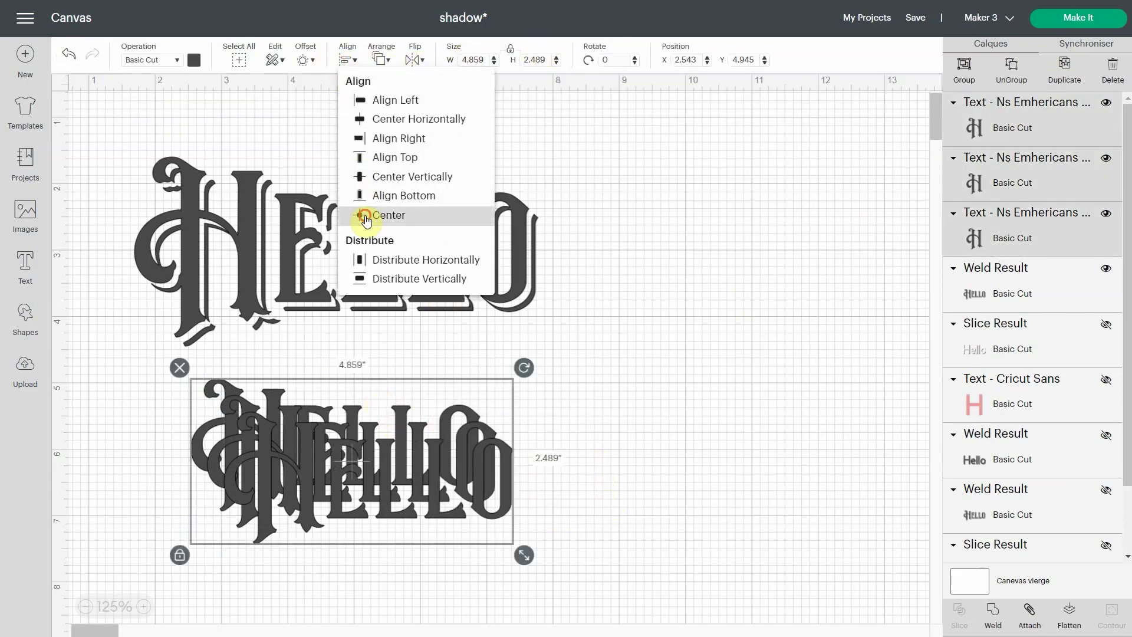
{"action": "left_click", "coordinate": [365, 215]}
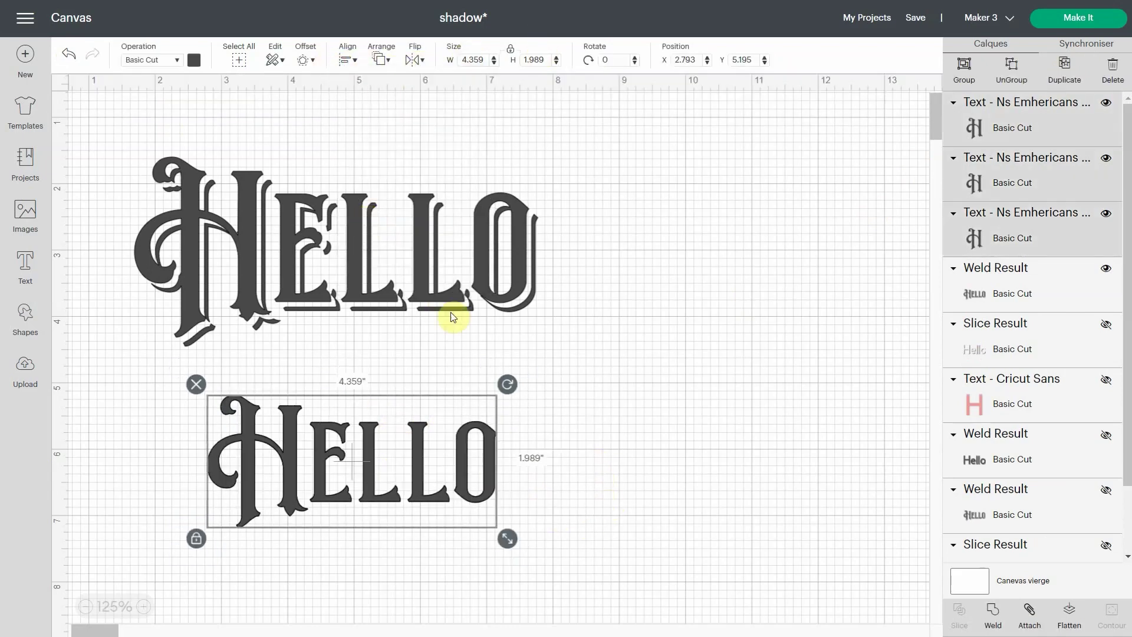
Step: Offset the top Hello copy right and down to X 3.293, Y 5.595
{"action": "left_click", "coordinate": [1013, 243]}
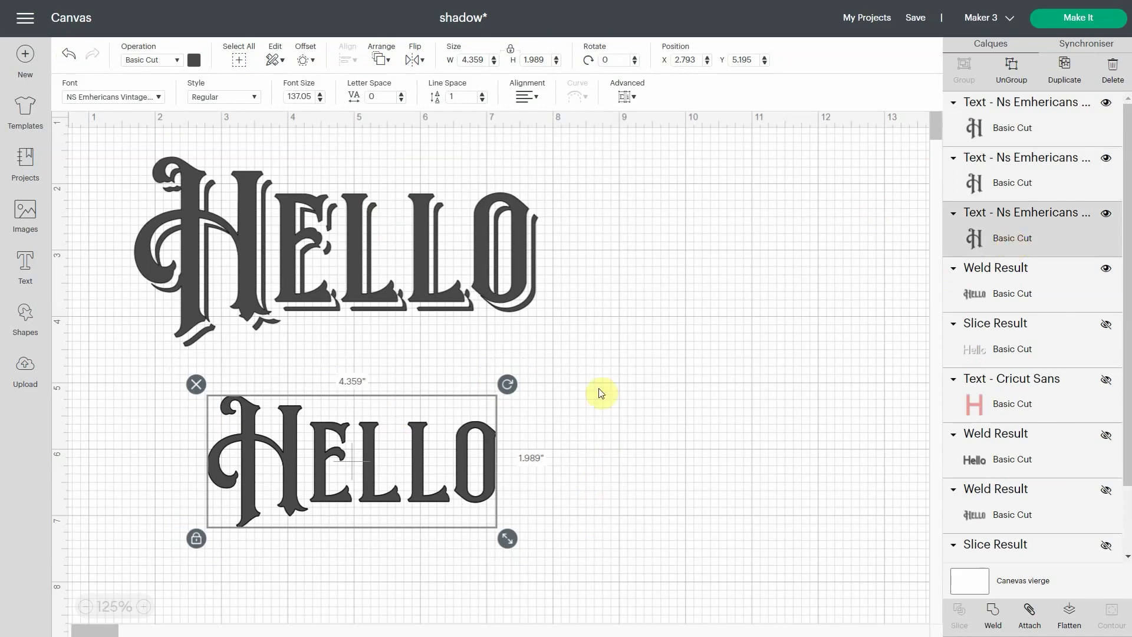
{"action": "key", "text": "Right"}
{"action": "key", "text": "Right"}
{"action": "key", "text": "Right"}
{"action": "key", "text": "Right"}
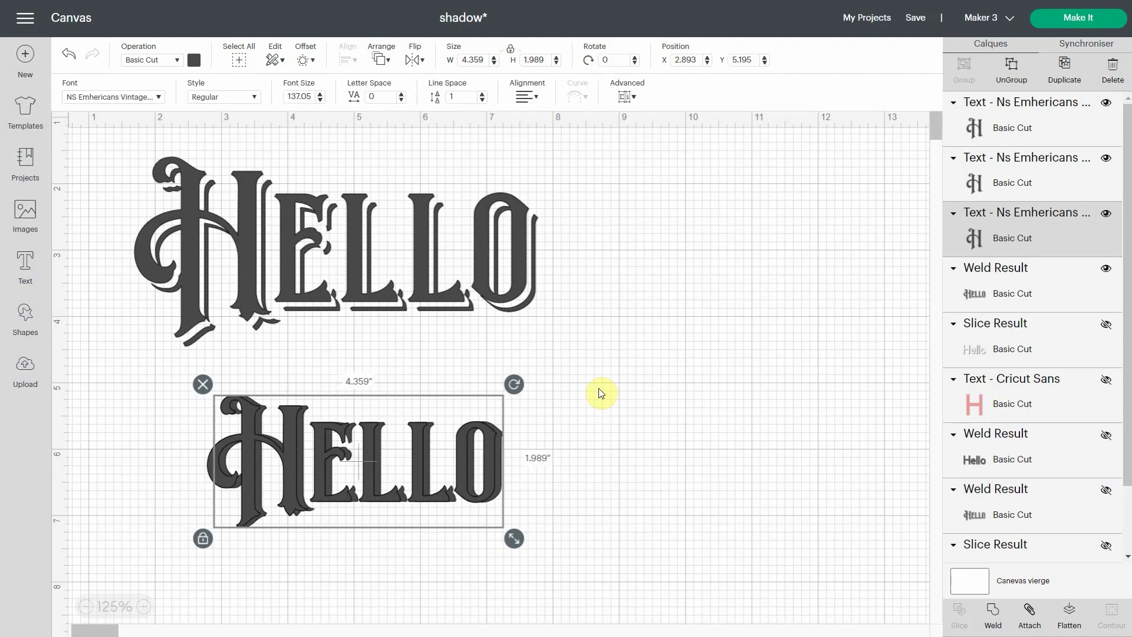
{"action": "key", "text": "Right"}
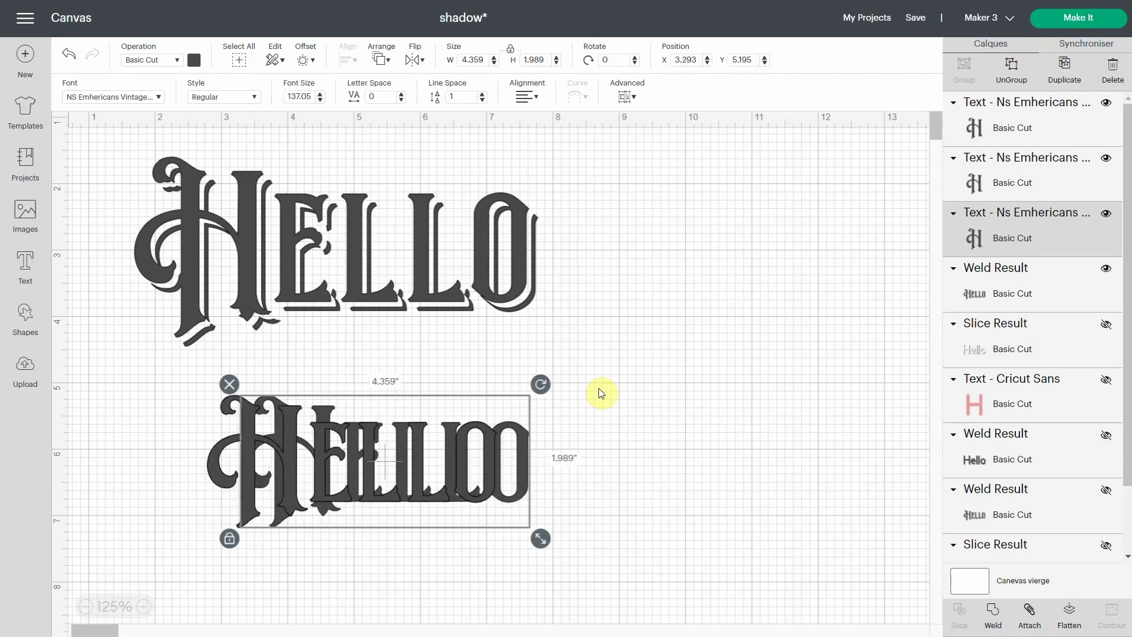
{"action": "key", "text": "Down"}
{"action": "key", "text": "Down"}
{"action": "key", "text": "Down"}
{"action": "key", "text": "Down"}
{"action": "key", "text": "Down"}
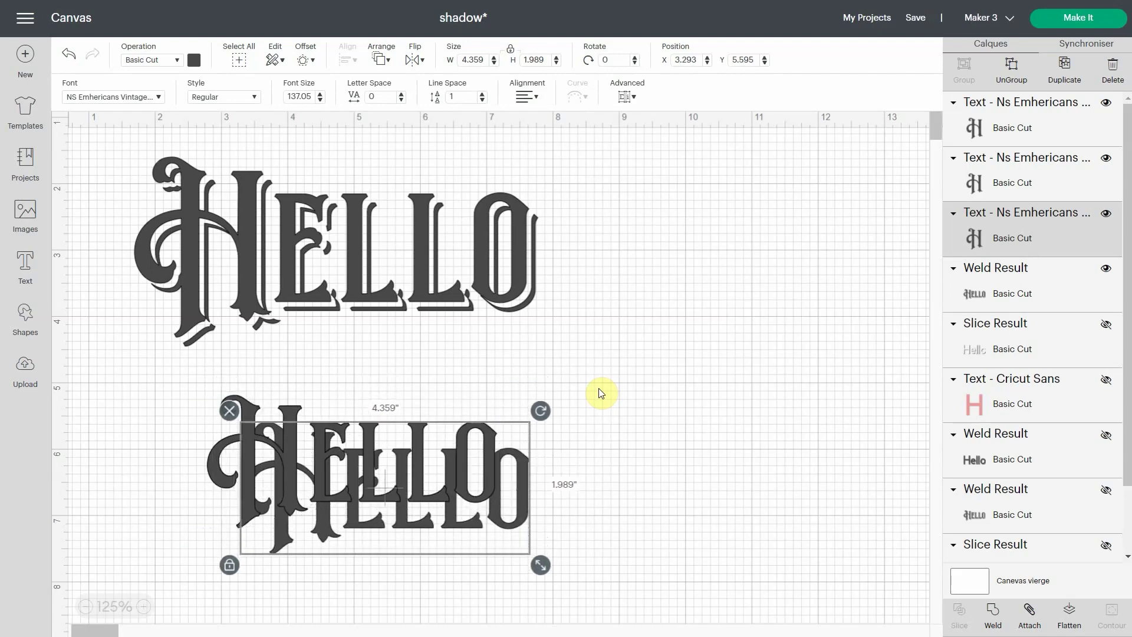